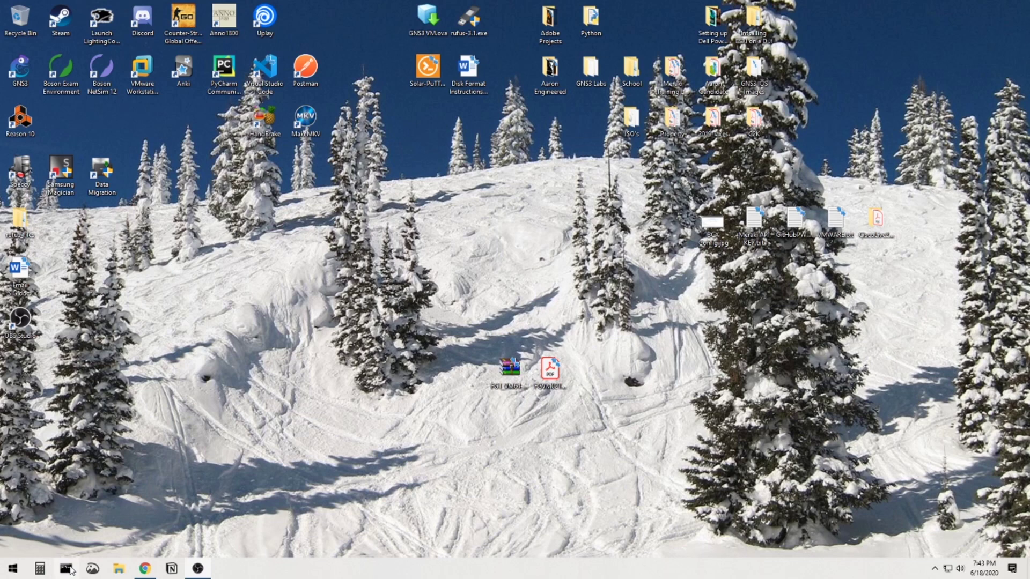
Open a Windows Command Prompt window from the taskbar icon.
{"action": "left_click", "coordinate": [66, 570]}
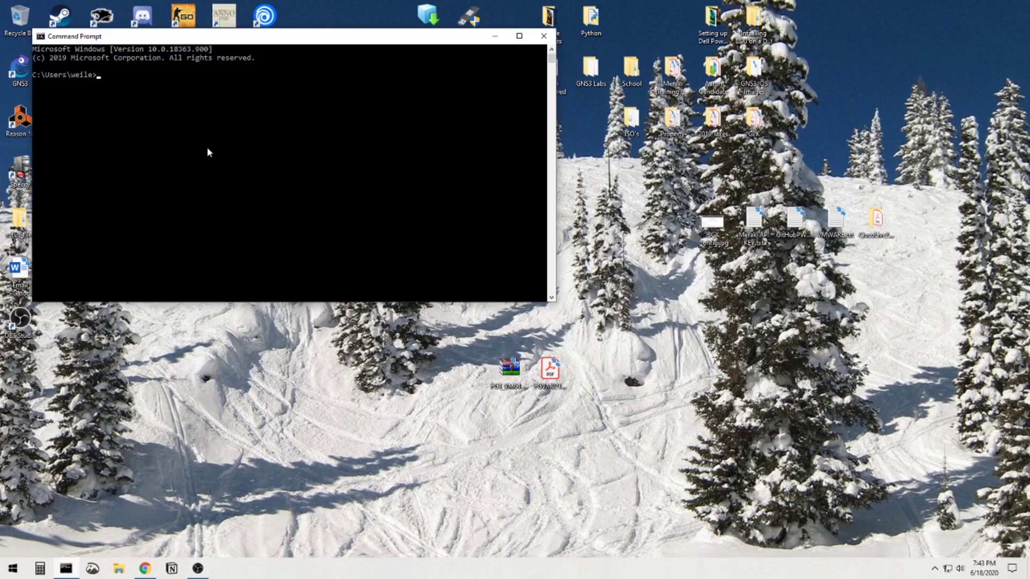
Start DiskPart and list the disks to locate the 14 GB Disk 2.
{"action": "left_click_drag", "start_coordinate": [239, 42], "coordinate": [421, 118]}
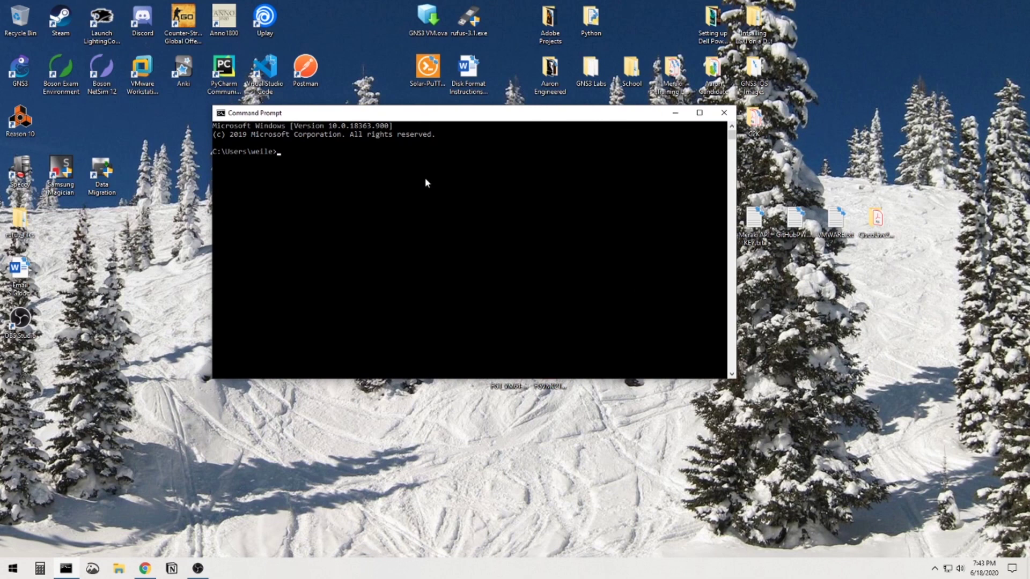
{"action": "type", "text": "diskpart"}
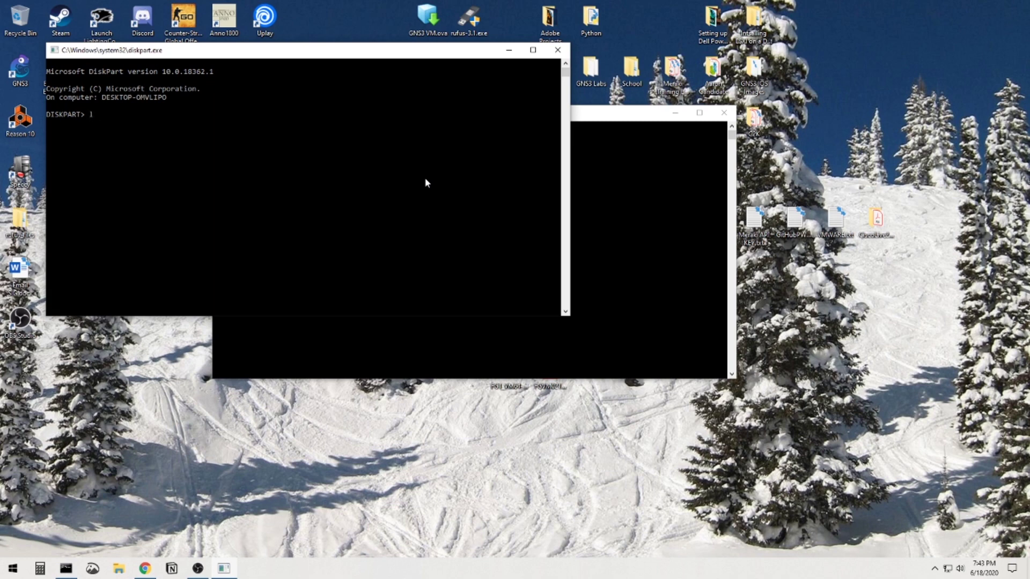
{"action": "type", "text": "ist disk"}
{"action": "key", "text": "Return"}
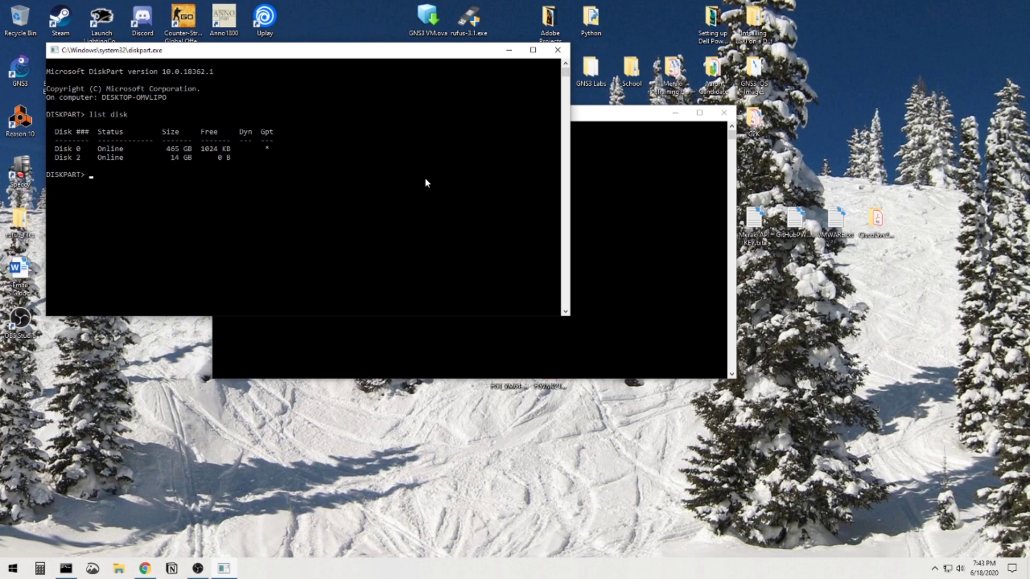
{"action": "left_click_drag", "start_coordinate": [65, 159], "coordinate": [242, 157]}
{"action": "left_click", "coordinate": [193, 157]}
{"action": "left_click_drag", "start_coordinate": [86, 159], "coordinate": [231, 159]}
{"action": "left_click", "coordinate": [112, 174]}
Select Disk 2, list its partitions, select Partition 1, and enter delete part.
{"action": "type", "text": "select disk 2"}
{"action": "key", "text": "Return"}
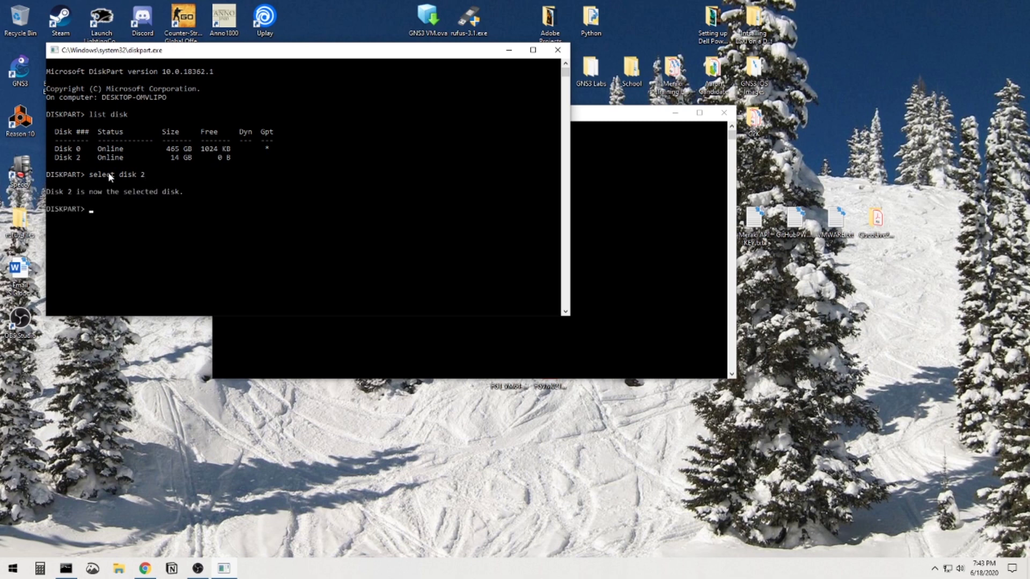
{"action": "type", "text": "list part"}
{"action": "key", "text": "Return"}
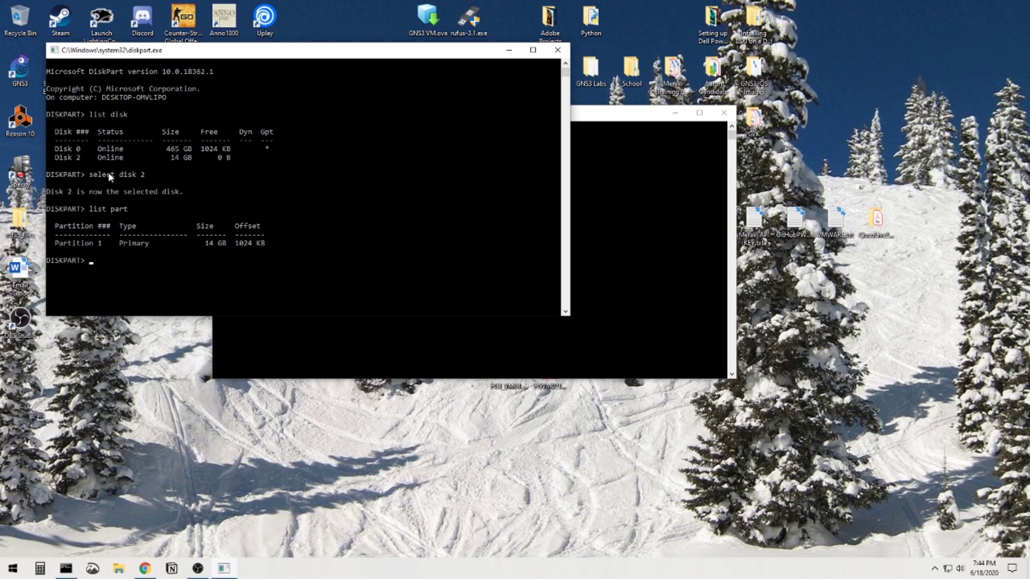
{"action": "type", "text": "select part 1"}
{"action": "key", "text": "Return"}
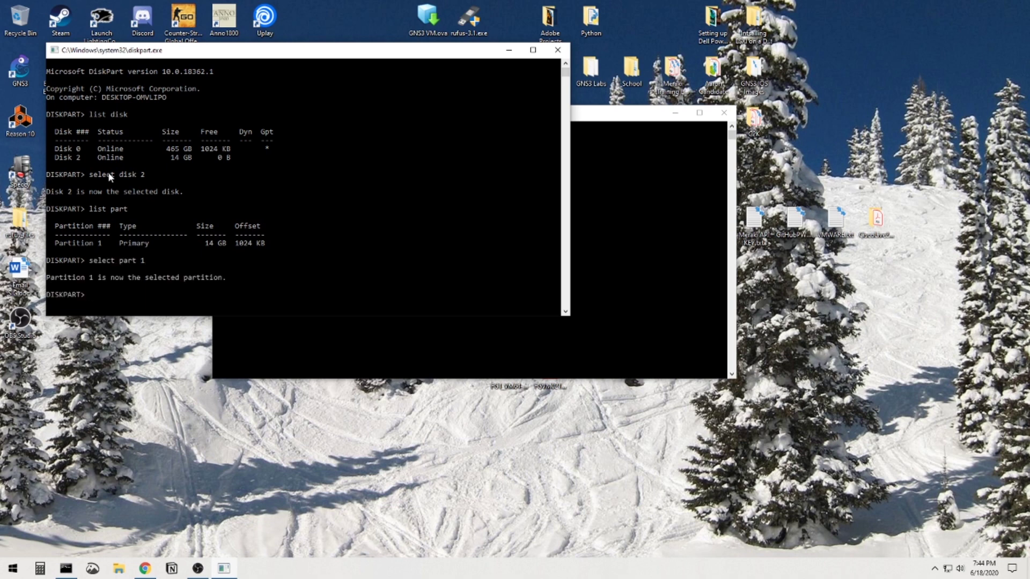
{"action": "type", "text": "delete part"}
Delete Partition 1 and create a fresh 14 GB primary partition on Disk 2.
{"action": "key", "text": "Return"}
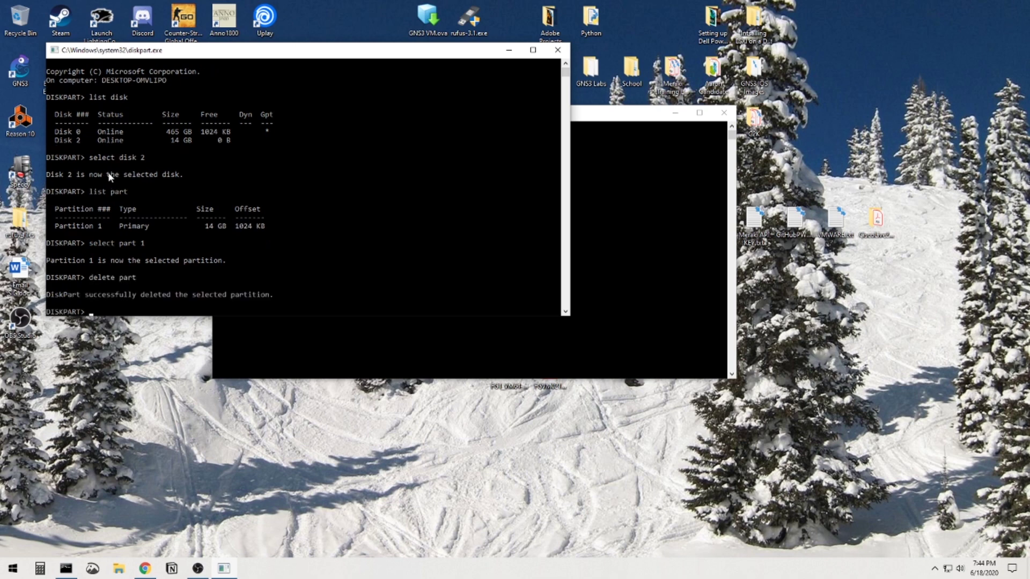
{"action": "key", "text": "Return"}
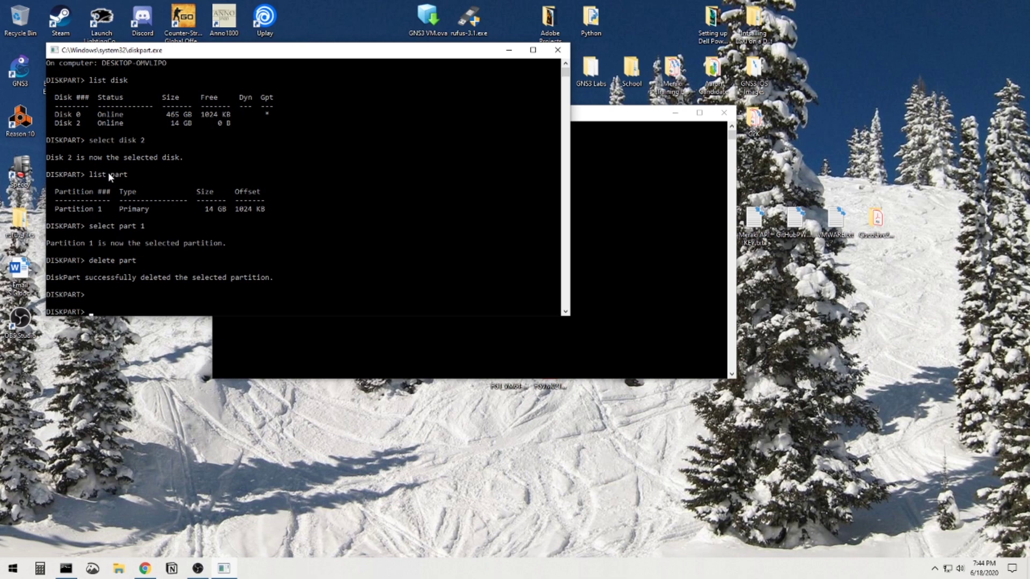
{"action": "type", "text": "list part"}
{"action": "key", "text": "Return"}
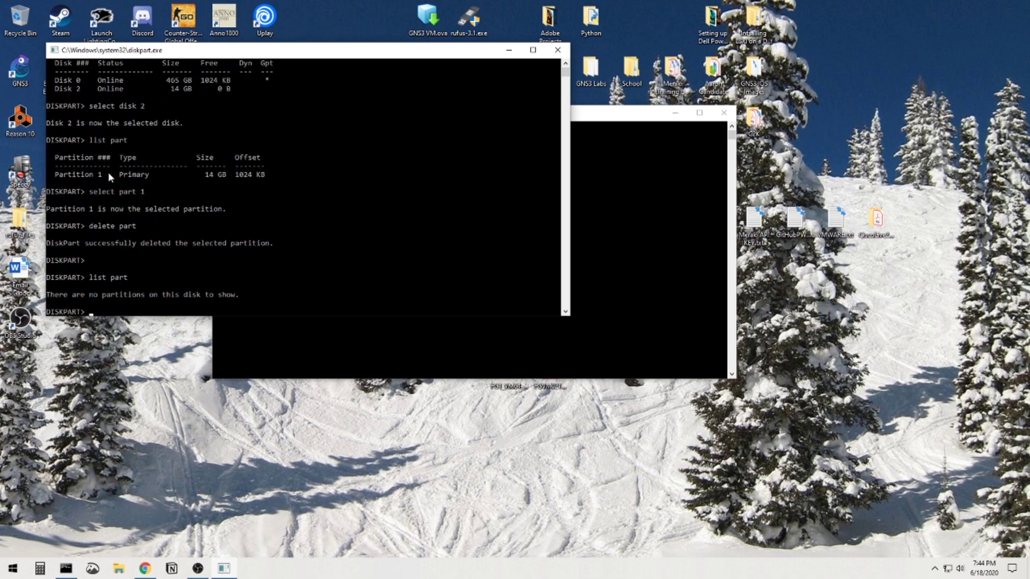
{"action": "type", "text": "create partition primary"}
{"action": "key", "text": "Return"}
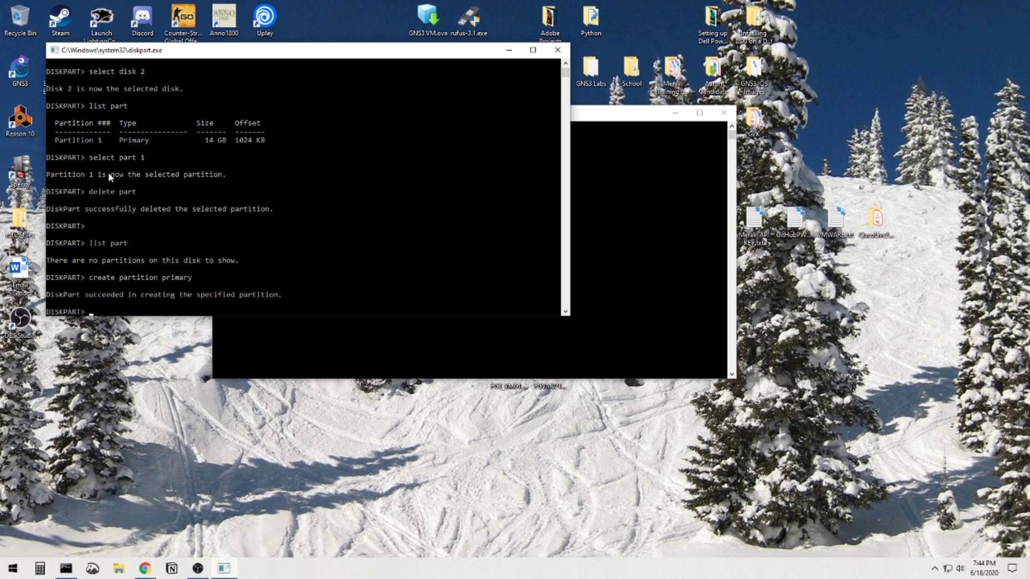
{"action": "type", "text": "list part"}
{"action": "key", "text": "Return"}
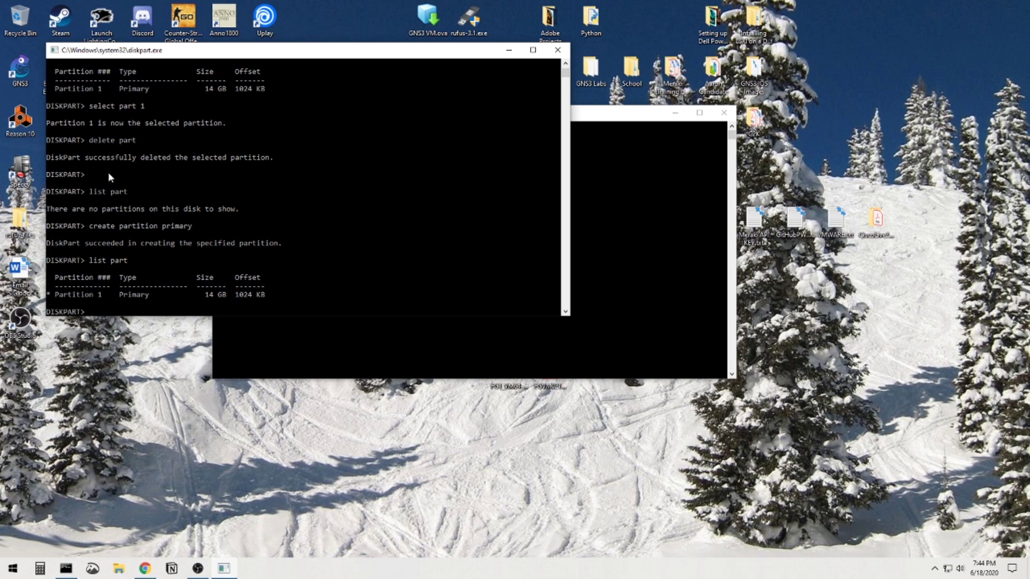
Exit DiskPart and close the Command Prompt window.
{"action": "type", "text": "exit"}
{"action": "key", "text": "Return"}
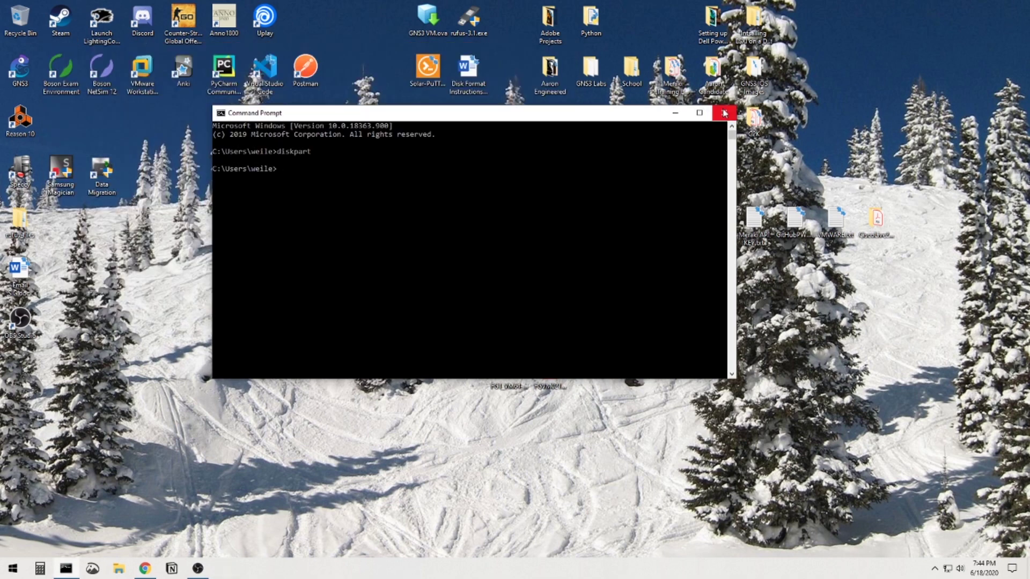
{"action": "left_click", "coordinate": [724, 113]}
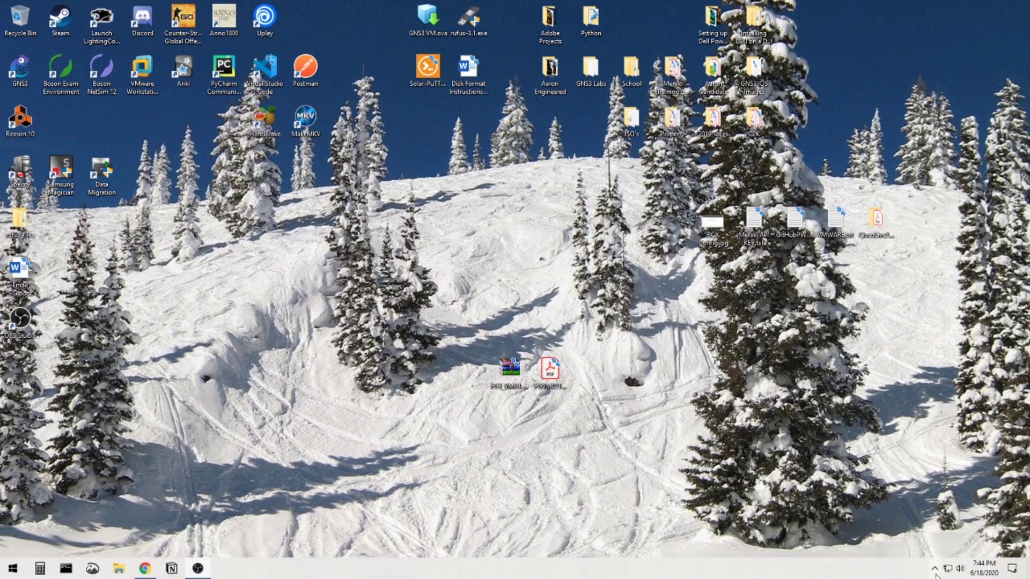
Quick-format USB Drive D: as FAT32 with 8192-byte allocation units.
{"action": "left_click", "coordinate": [934, 569]}
{"action": "left_click", "coordinate": [902, 482]}
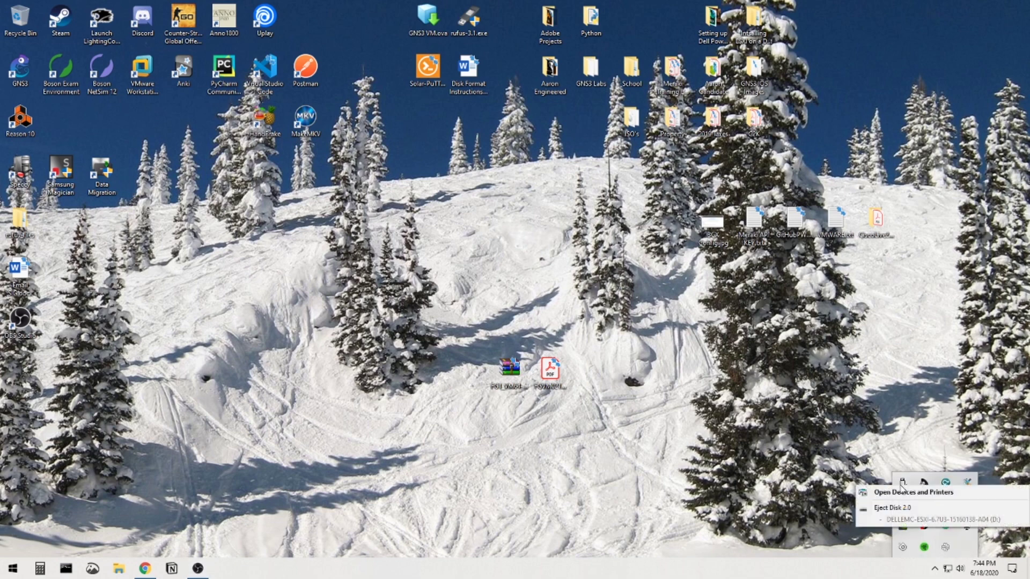
{"action": "left_click", "coordinate": [908, 507]}
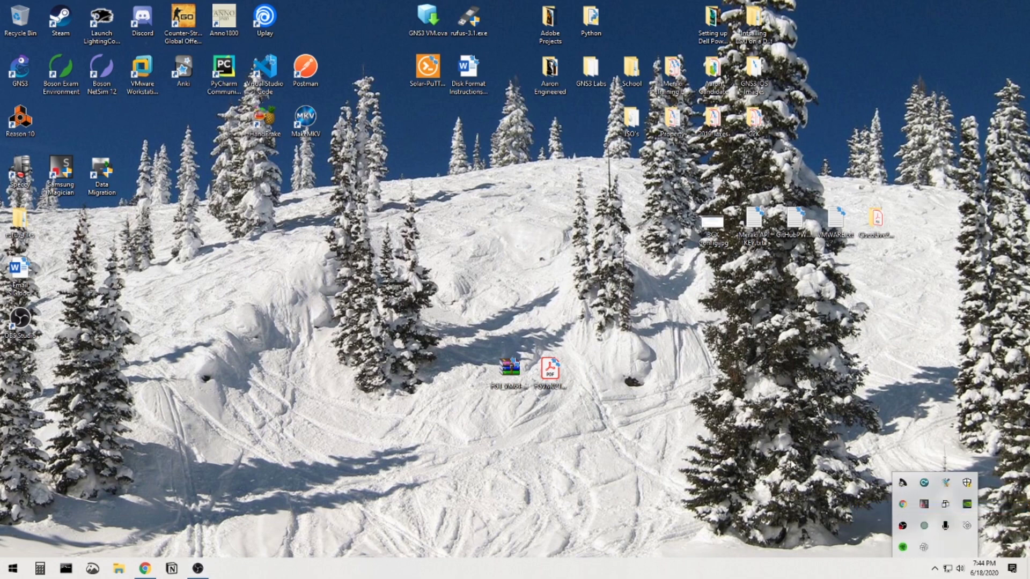
{"action": "left_click", "coordinate": [791, 464]}
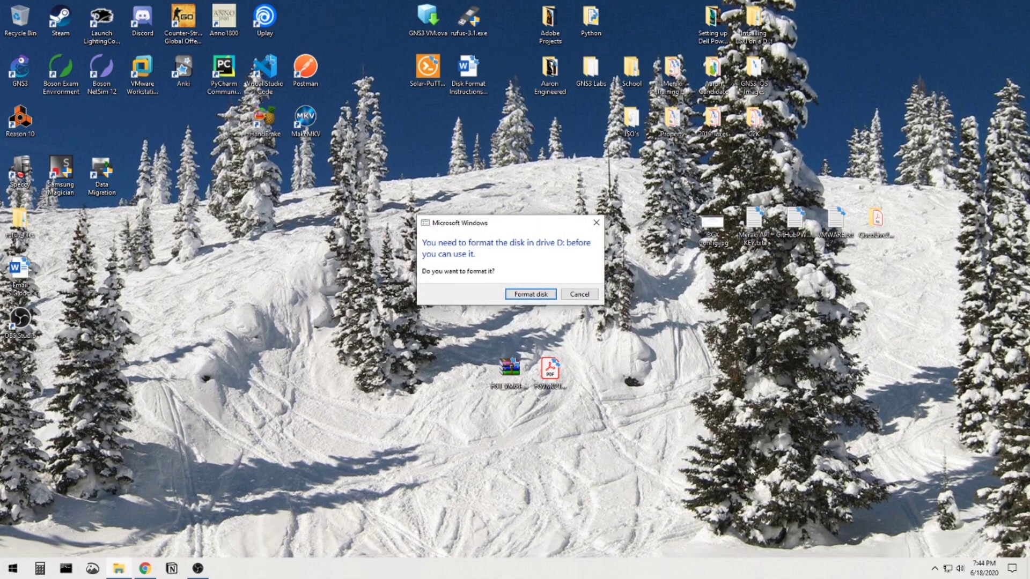
{"action": "left_click", "coordinate": [534, 294]}
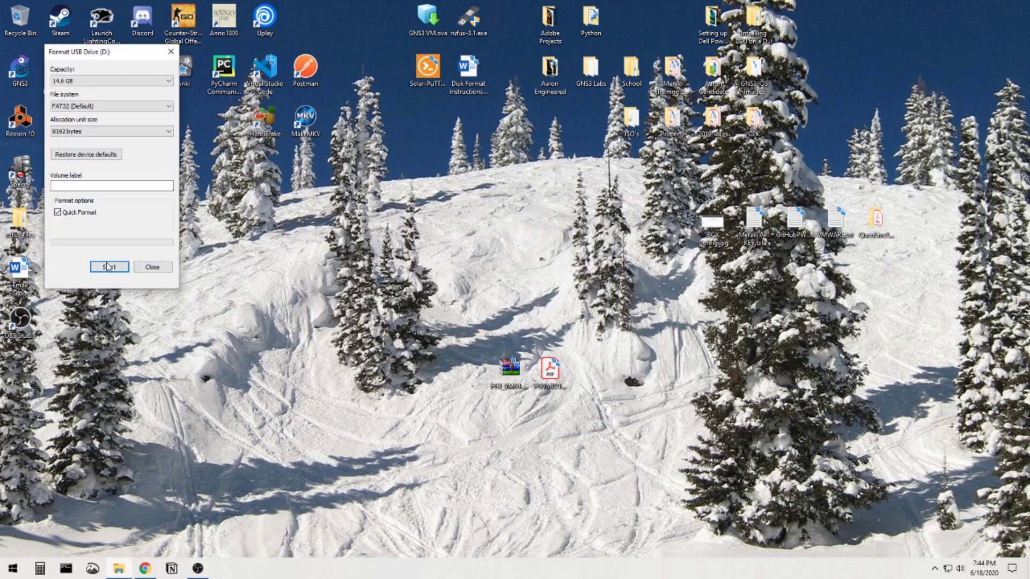
{"action": "left_click", "coordinate": [109, 267]}
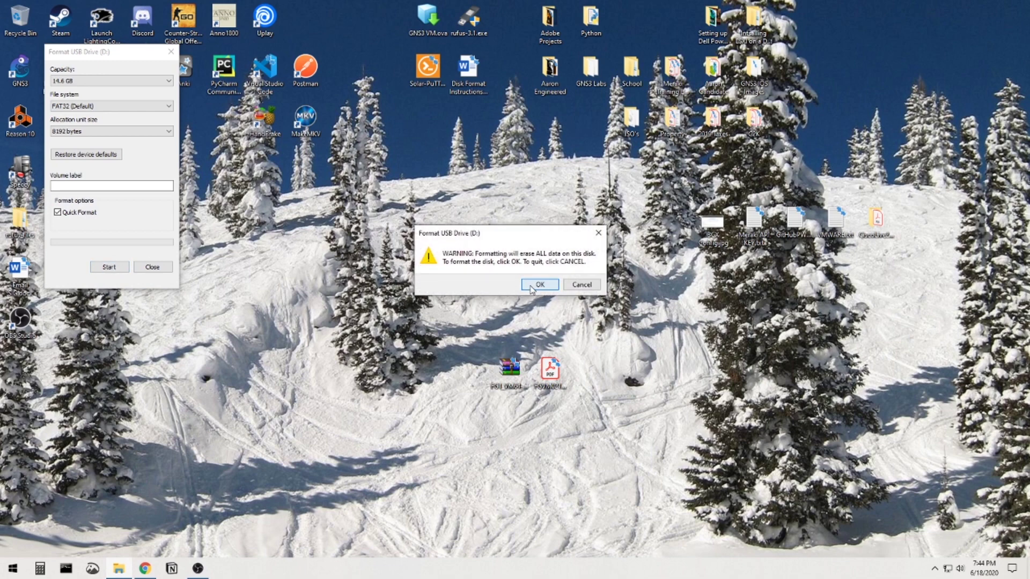
{"action": "left_click", "coordinate": [532, 286]}
{"action": "left_click_drag", "start_coordinate": [131, 53], "coordinate": [528, 157]}
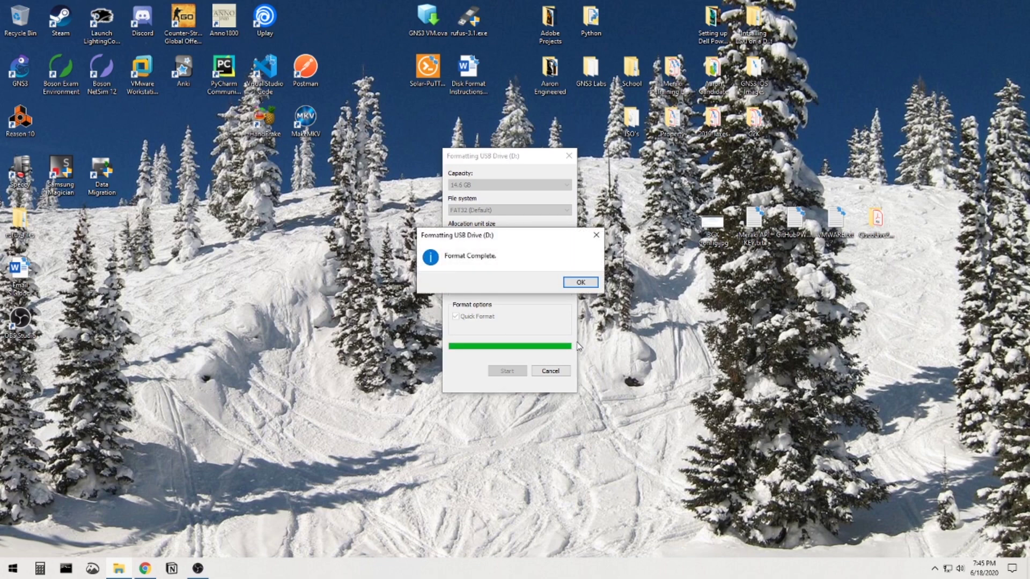
{"action": "left_click", "coordinate": [580, 283]}
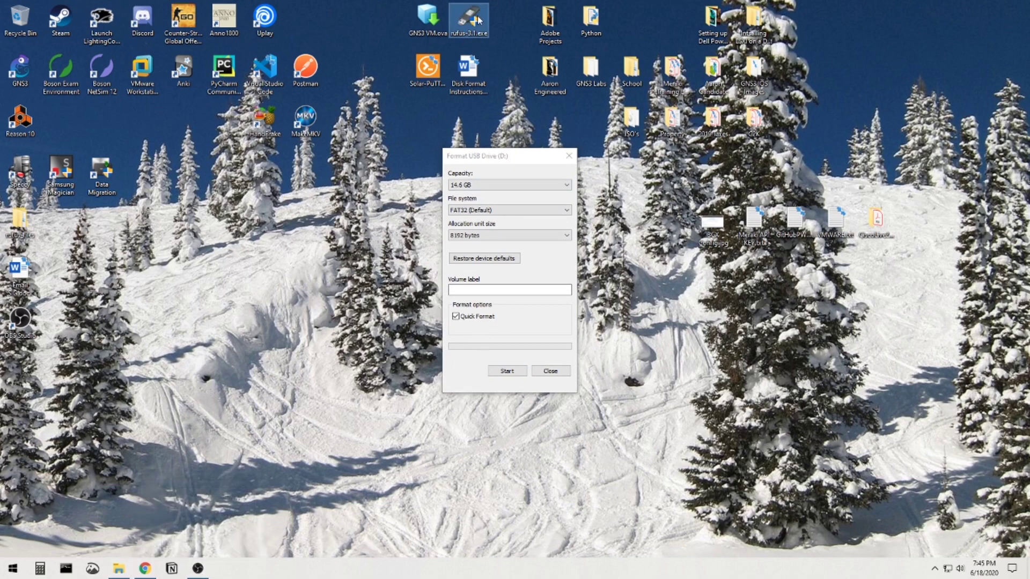
Switch to Chrome and look through the rufus.ie website.
{"action": "left_click", "coordinate": [145, 570]}
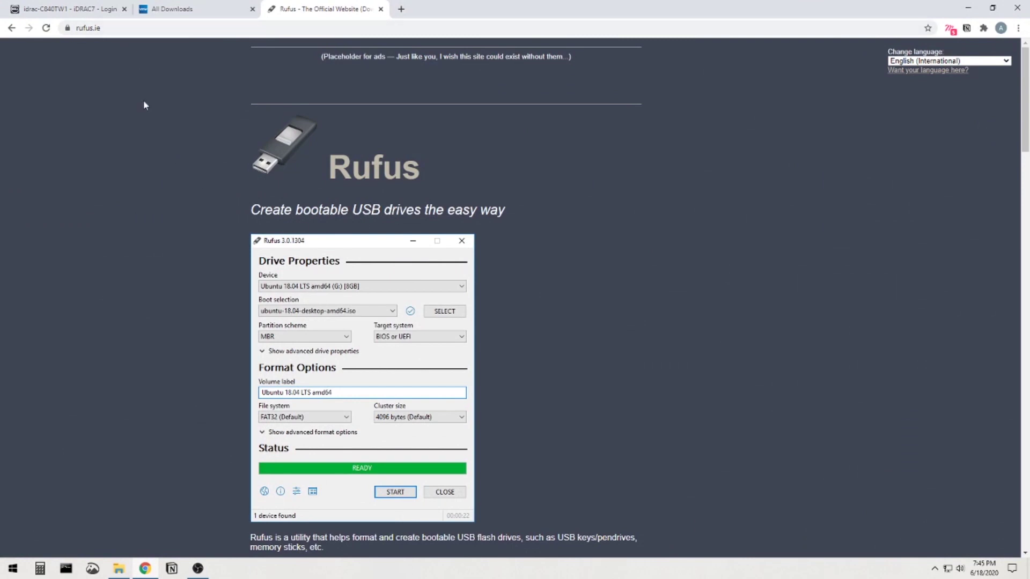
{"action": "scroll", "coordinate": [376, 322], "scroll_direction": "down", "scroll_amount": 1}
{"action": "scroll", "coordinate": [376, 323], "scroll_direction": "down", "scroll_amount": 1}
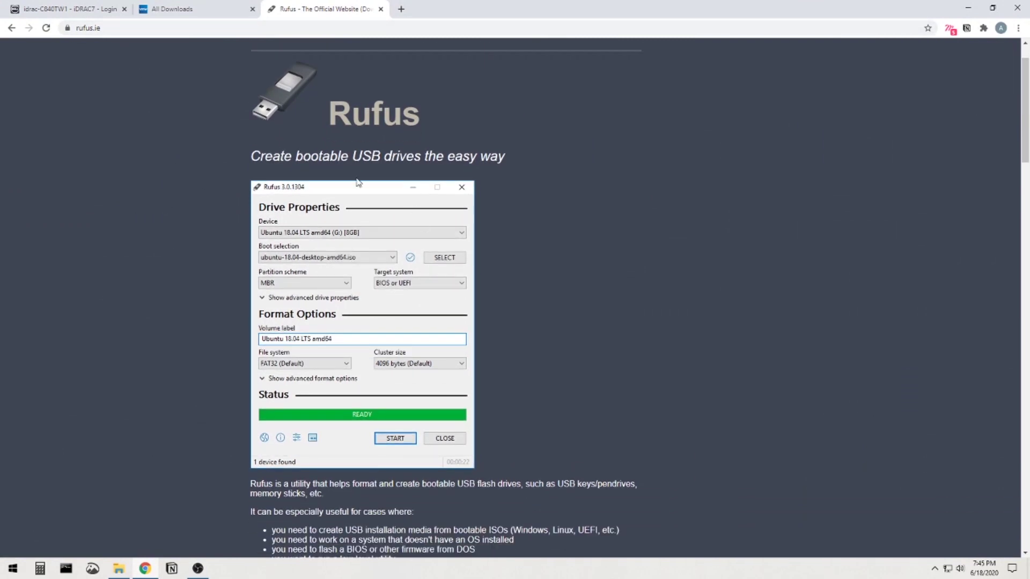
{"action": "left_click_drag", "start_coordinate": [251, 156], "coordinate": [472, 154]}
{"action": "left_click", "coordinate": [511, 182]}
{"action": "scroll", "coordinate": [474, 362], "scroll_direction": "down", "scroll_amount": 3}
{"action": "scroll", "coordinate": [471, 265], "scroll_direction": "up", "scroll_amount": 1}
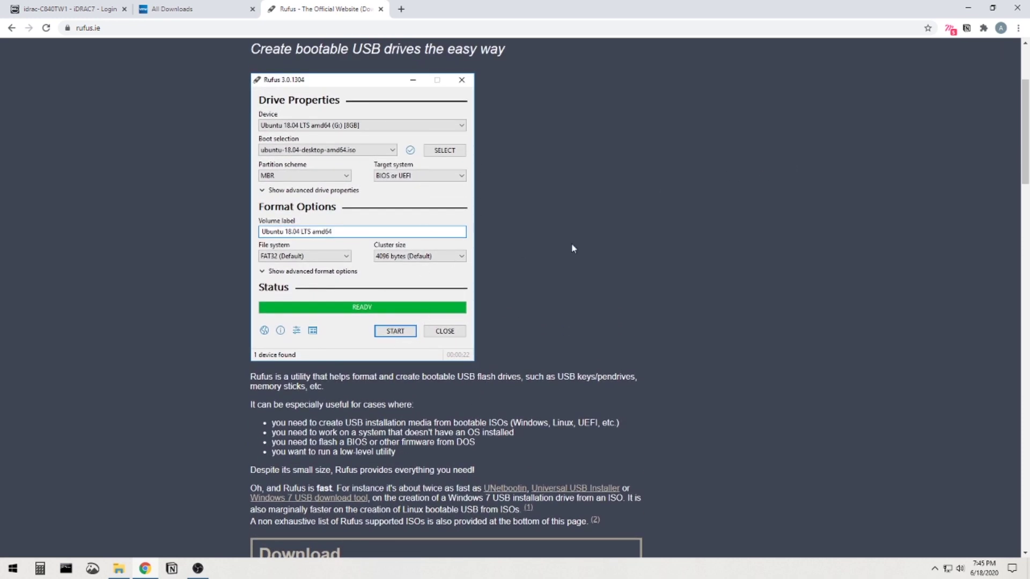
{"action": "scroll", "coordinate": [566, 260], "scroll_direction": "up", "scroll_amount": 2}
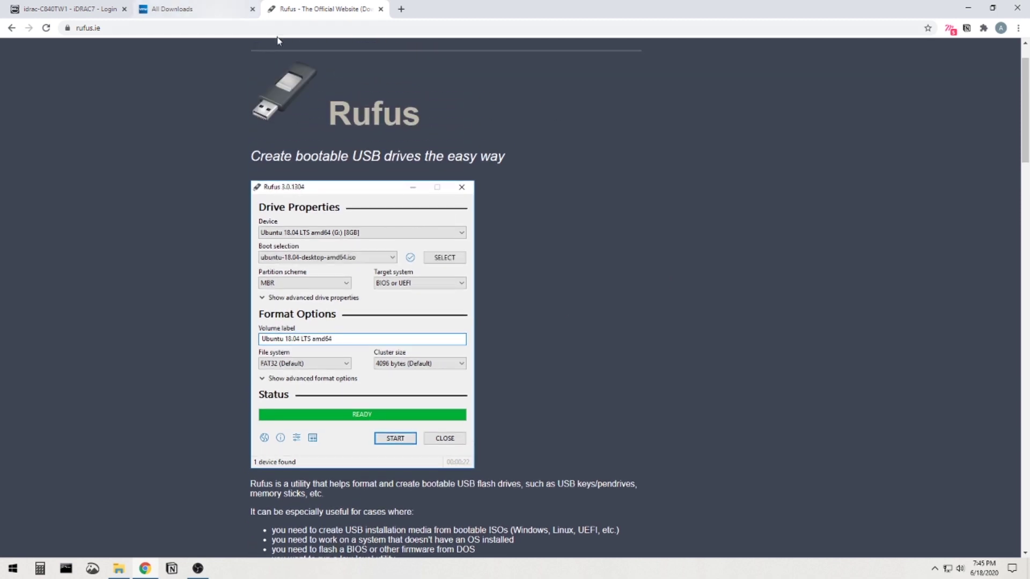
Check the Format USB Drive dialog, then return to the My VMware All Downloads tab.
{"action": "left_click", "coordinate": [967, 7]}
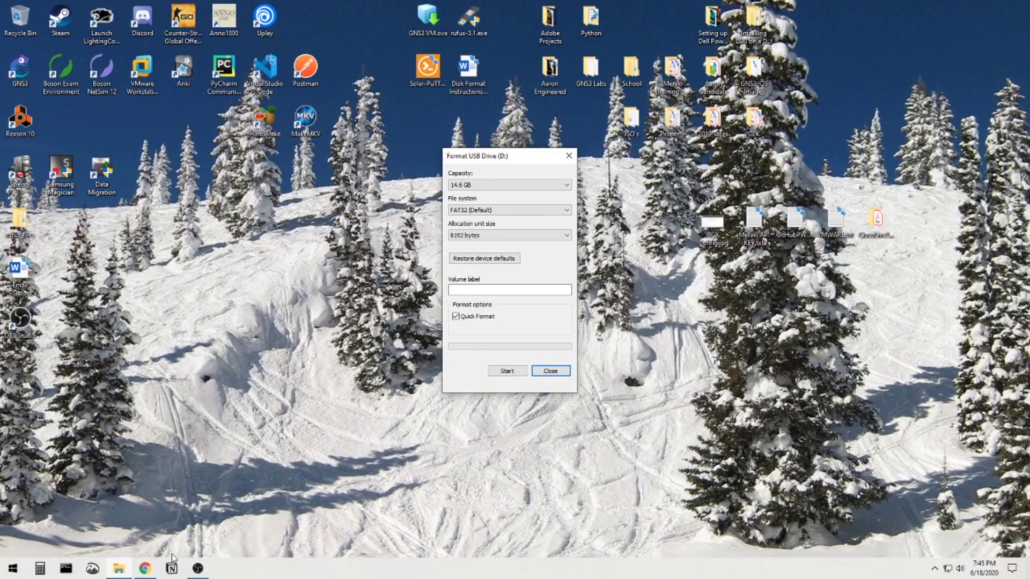
{"action": "left_click", "coordinate": [144, 568]}
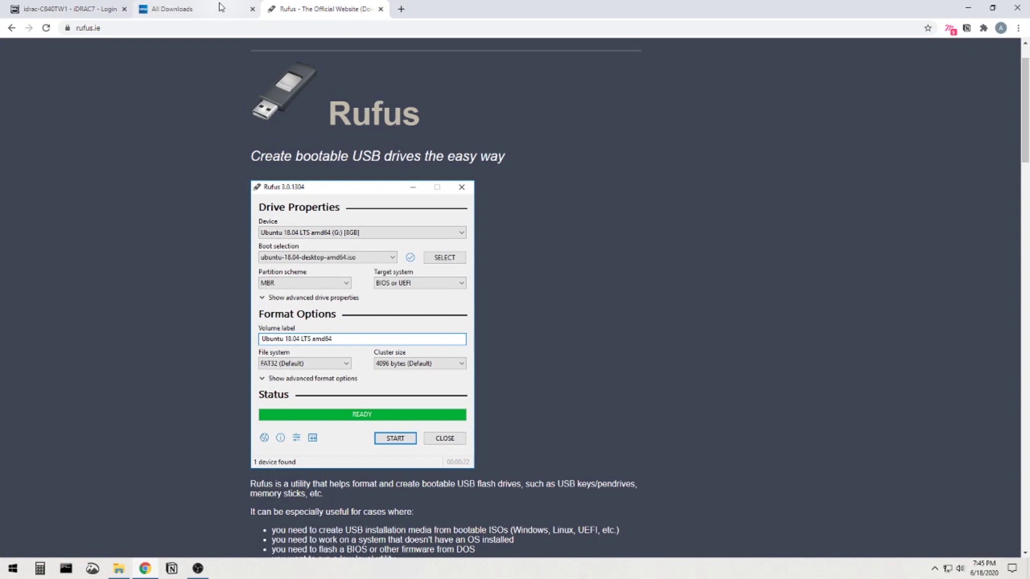
{"action": "left_click", "coordinate": [225, 9]}
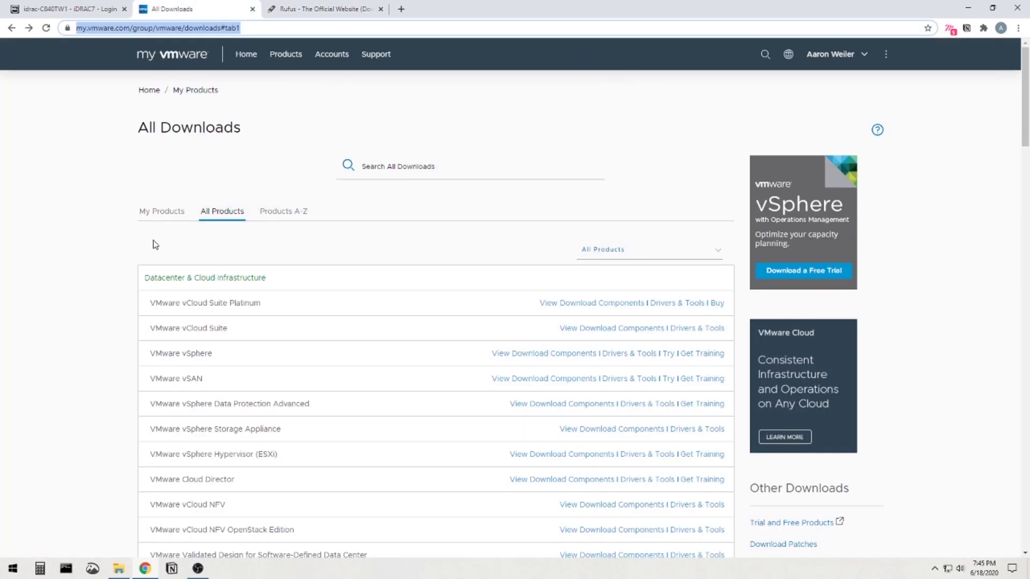
Open the VMware vSphere download components from the All Downloads product list.
{"action": "left_click", "coordinate": [105, 263]}
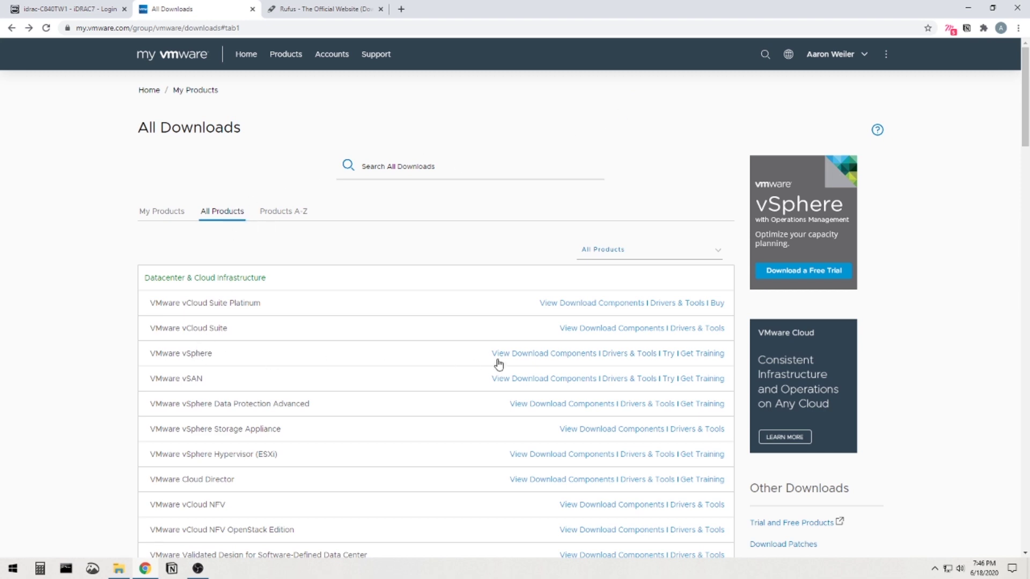
{"action": "left_click", "coordinate": [536, 360]}
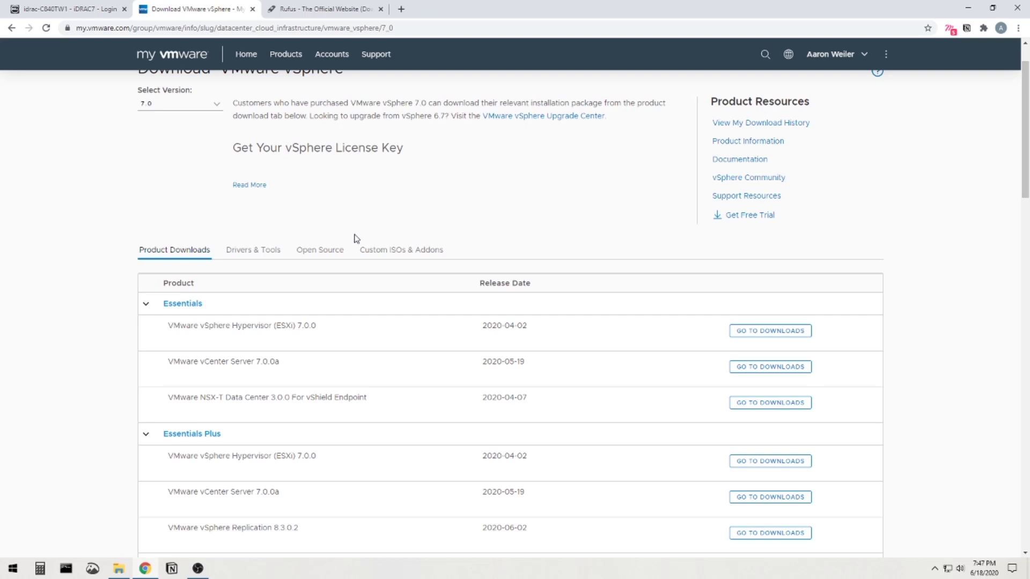
Return to the top of the vSphere 7.0 download page and show Custom ISOs & Addons.
{"action": "scroll", "coordinate": [351, 238], "scroll_direction": "up", "scroll_amount": 1}
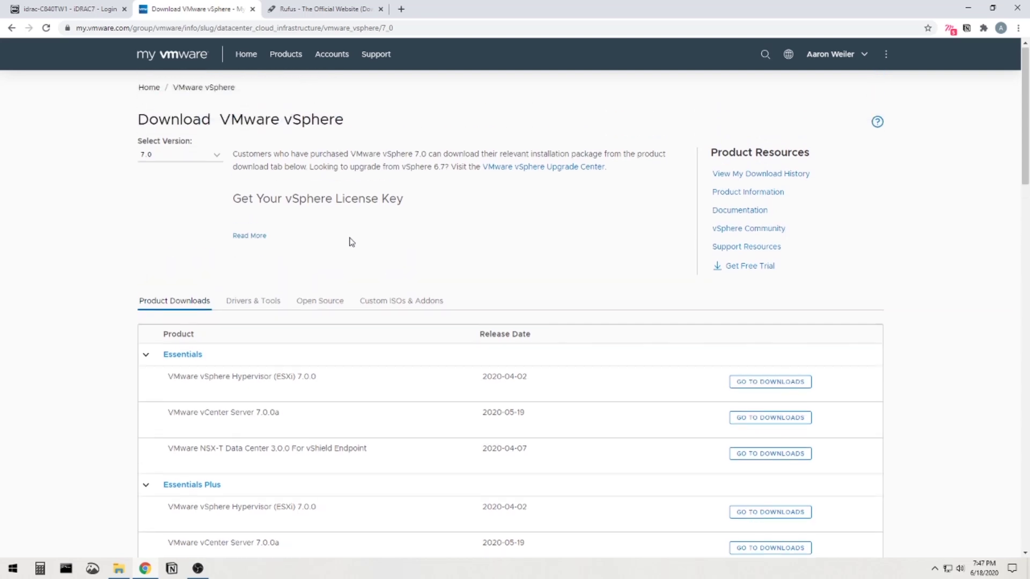
{"action": "left_click", "coordinate": [391, 307]}
Expand OEM Customized Installer CDs to reveal the DellEMC ESXi images.
{"action": "scroll", "coordinate": [195, 324], "scroll_direction": "down", "scroll_amount": 1}
{"action": "left_click", "coordinate": [144, 304]}
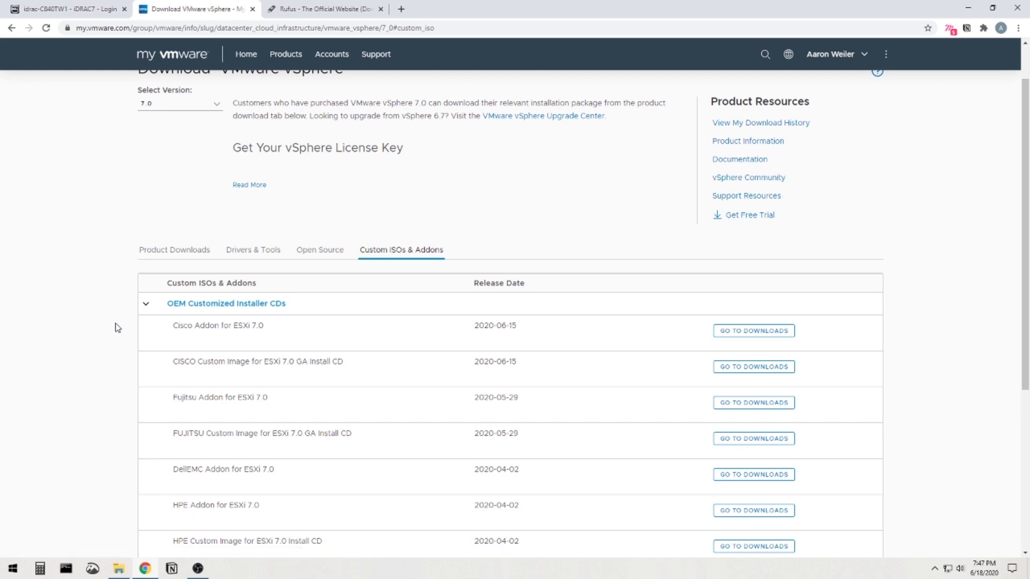
{"action": "scroll", "coordinate": [113, 328], "scroll_direction": "down", "scroll_amount": 2}
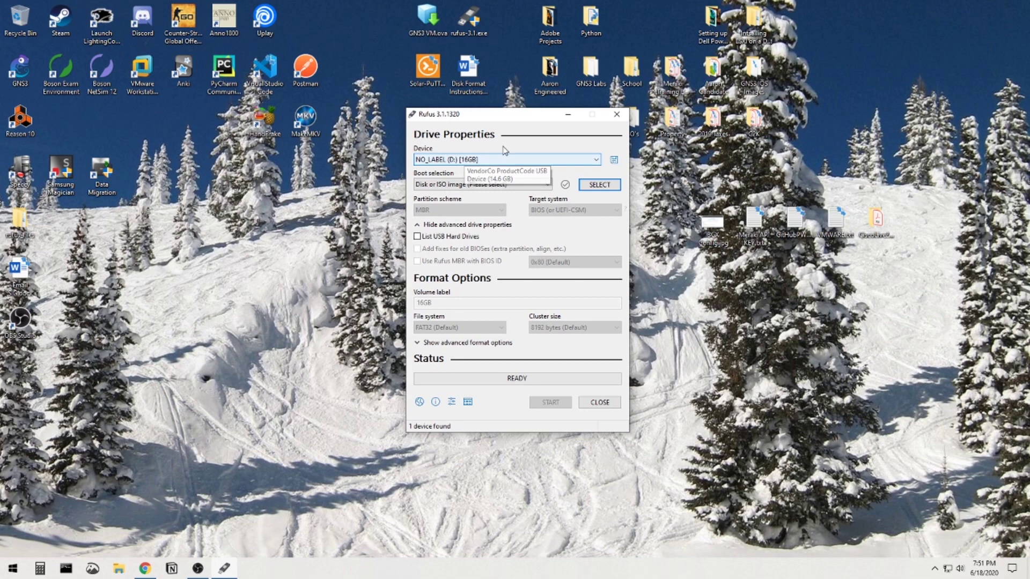
Load the DellEMC VMware-VMvisor-Installer-6.7.0 ISO into Rufus as the boot image.
{"action": "left_click", "coordinate": [598, 187]}
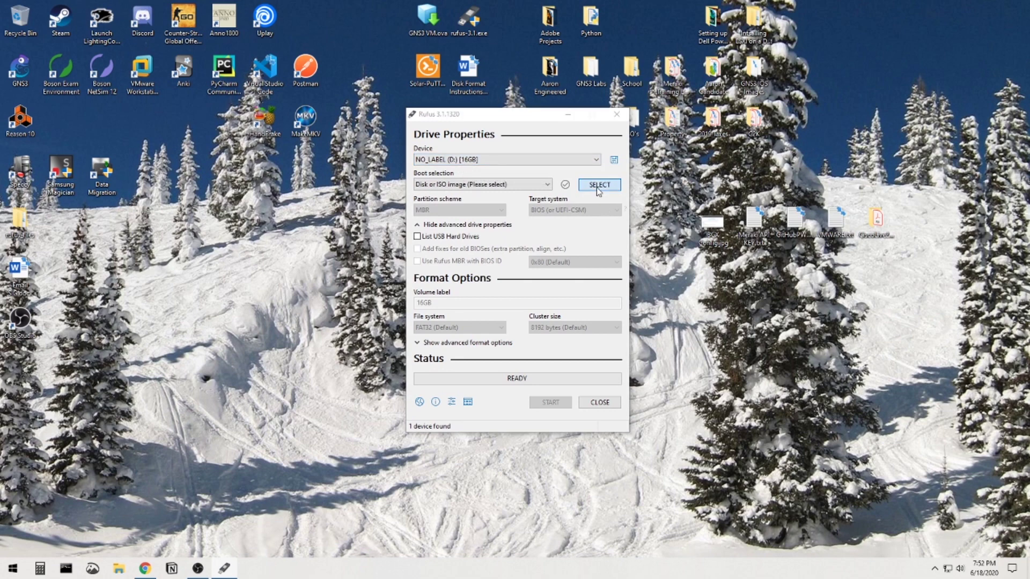
{"action": "left_click_drag", "start_coordinate": [604, 134], "coordinate": [486, 125]}
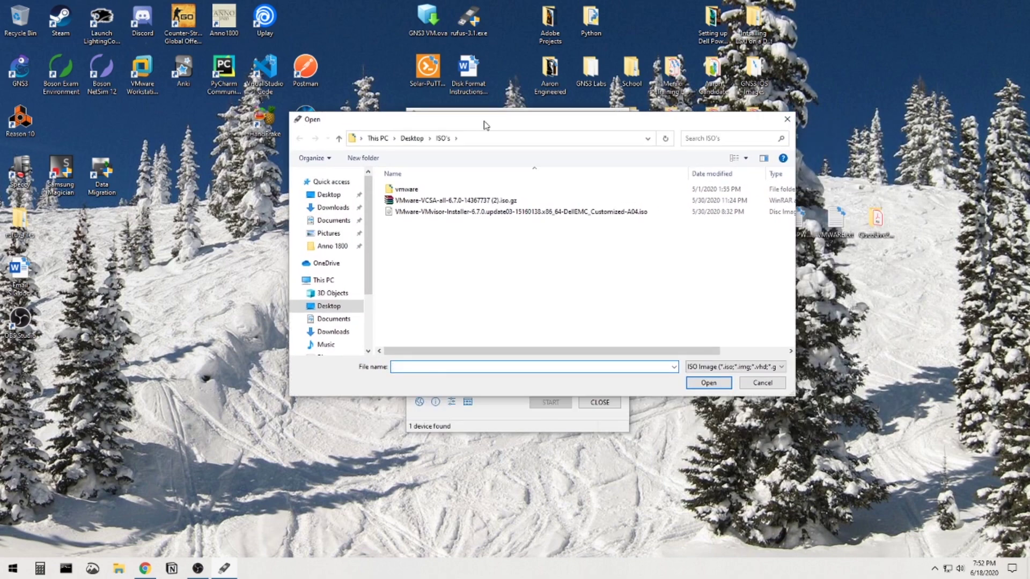
{"action": "left_click", "coordinate": [467, 213]}
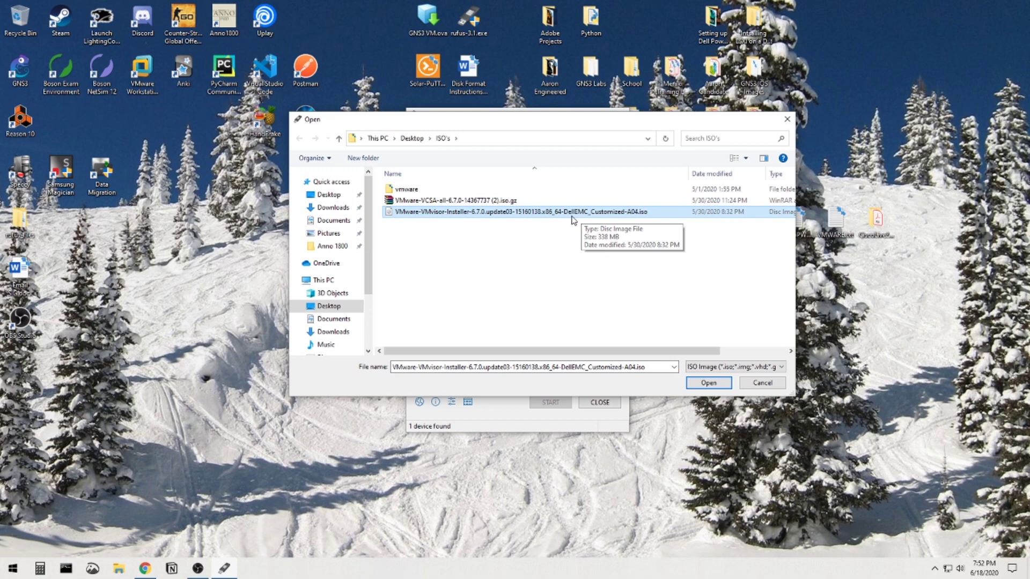
{"action": "left_click", "coordinate": [518, 243]}
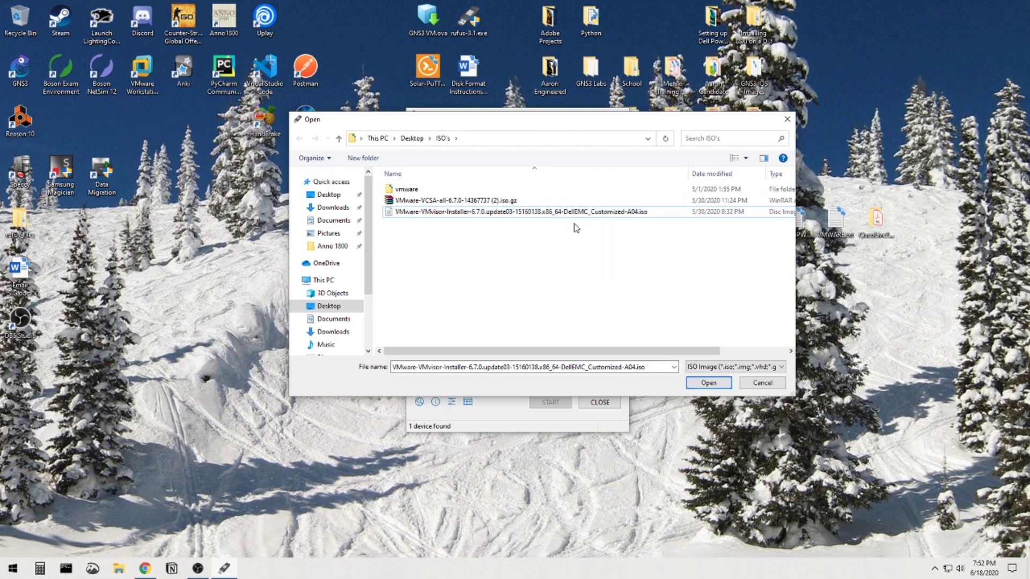
{"action": "left_click", "coordinate": [707, 383]}
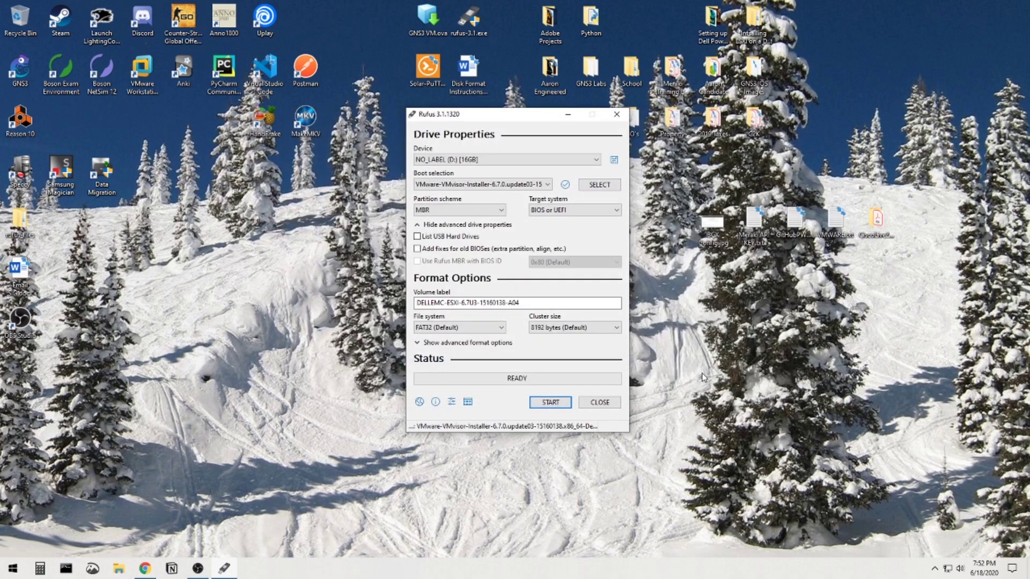
Write the ESXi installer to 16 GB drive D:, accepting the data wipe, then close Rufus.
{"action": "left_click", "coordinate": [550, 402]}
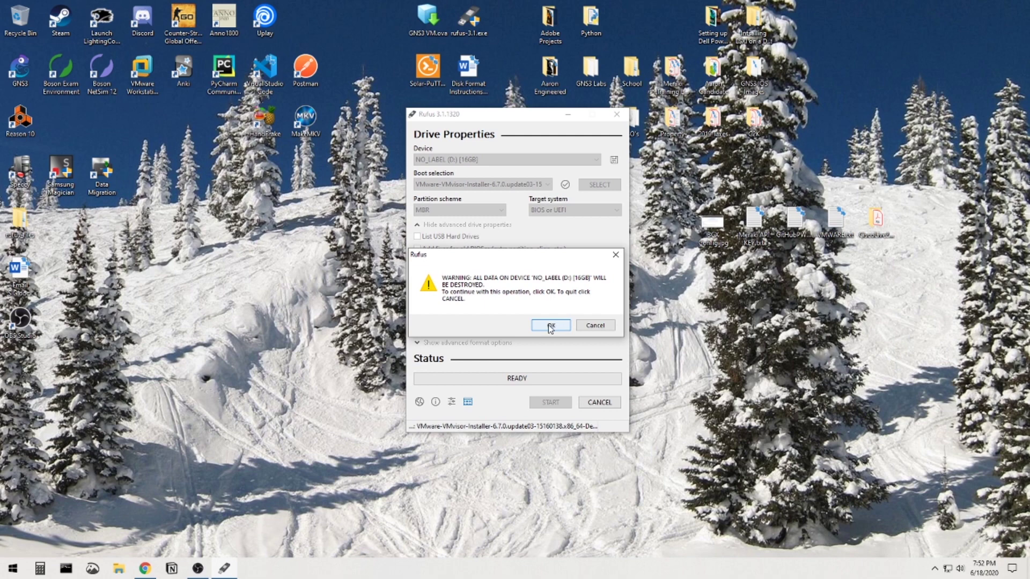
{"action": "left_click", "coordinate": [550, 326]}
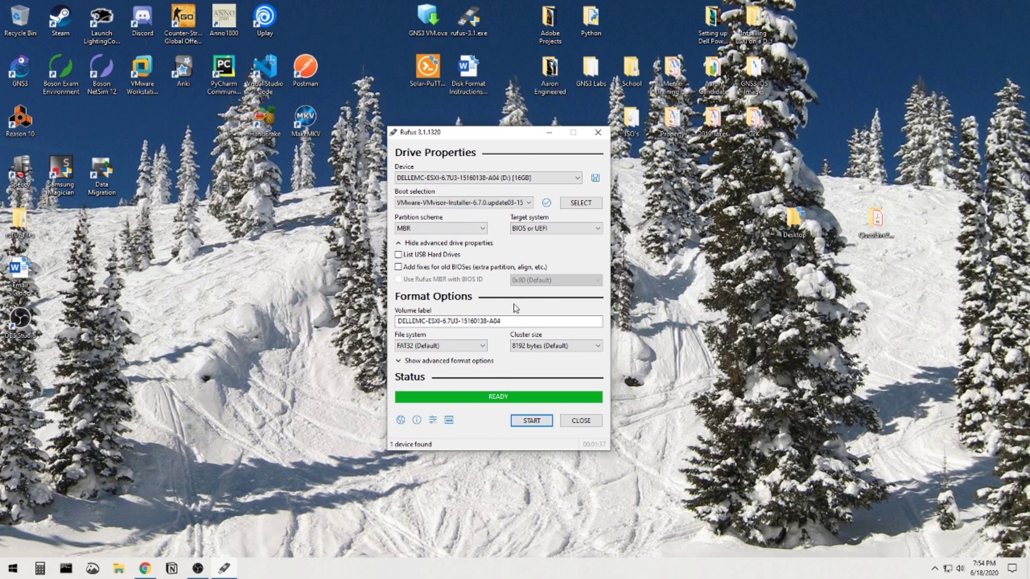
{"action": "left_click", "coordinate": [578, 423]}
Safely eject the USB Disk 2.0 drive from the Windows notification area.
{"action": "left_click", "coordinate": [935, 569]}
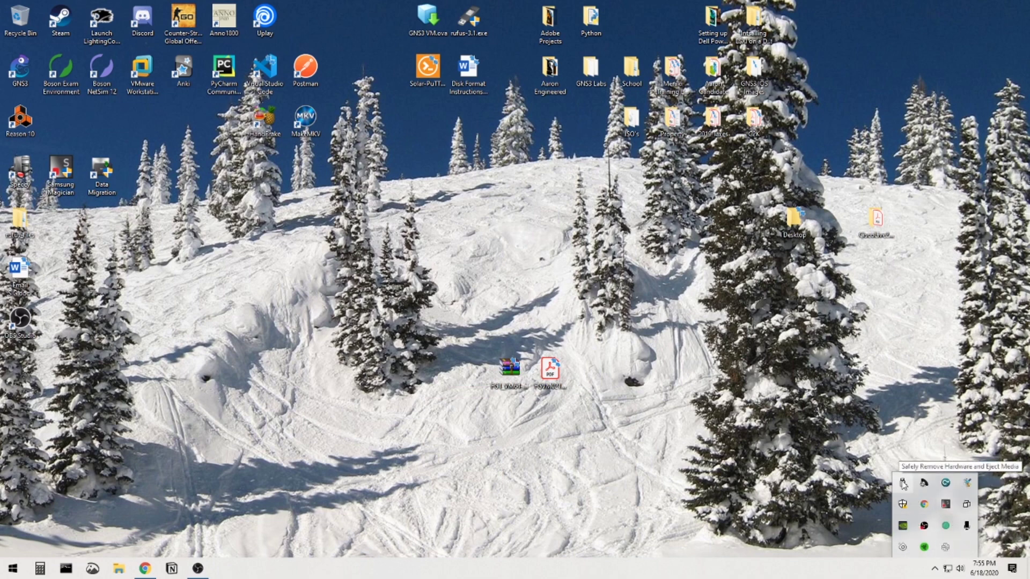
{"action": "left_click", "coordinate": [903, 484]}
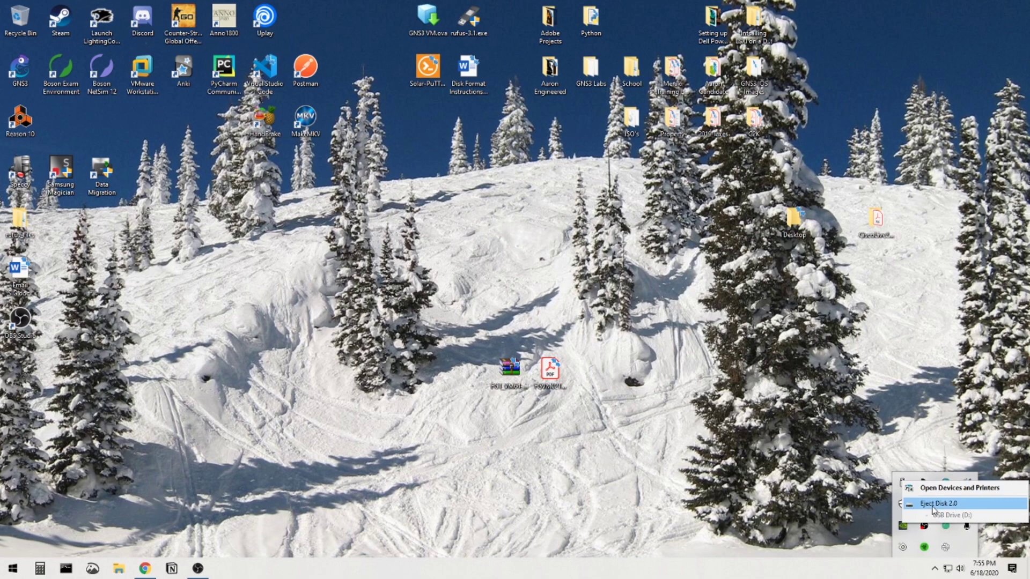
{"action": "left_click", "coordinate": [932, 505]}
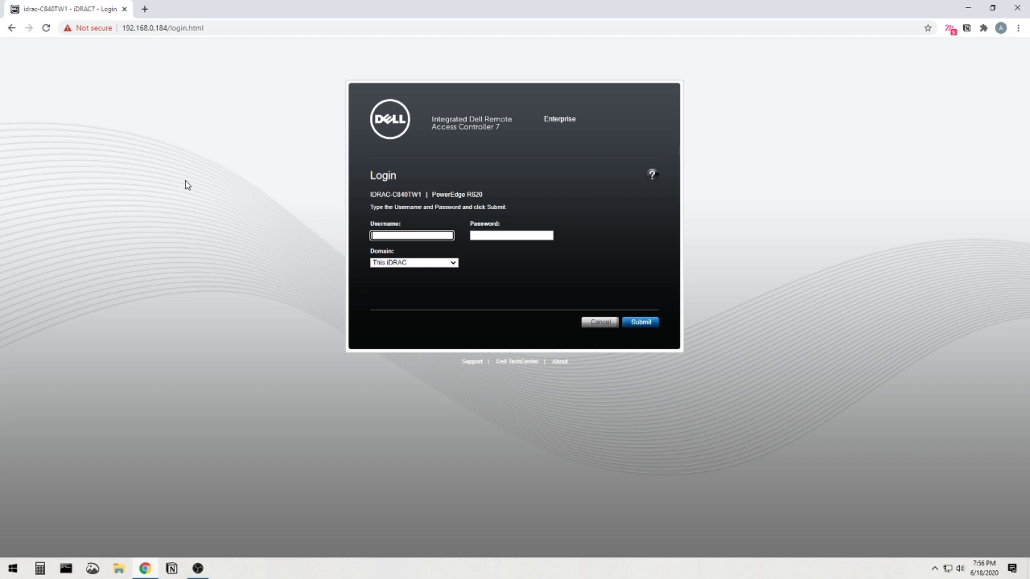
Reload the iDRAC login page, sign in with the credentials, and keep the default password.
{"action": "left_click", "coordinate": [213, 28]}
{"action": "left_click", "coordinate": [227, 28]}
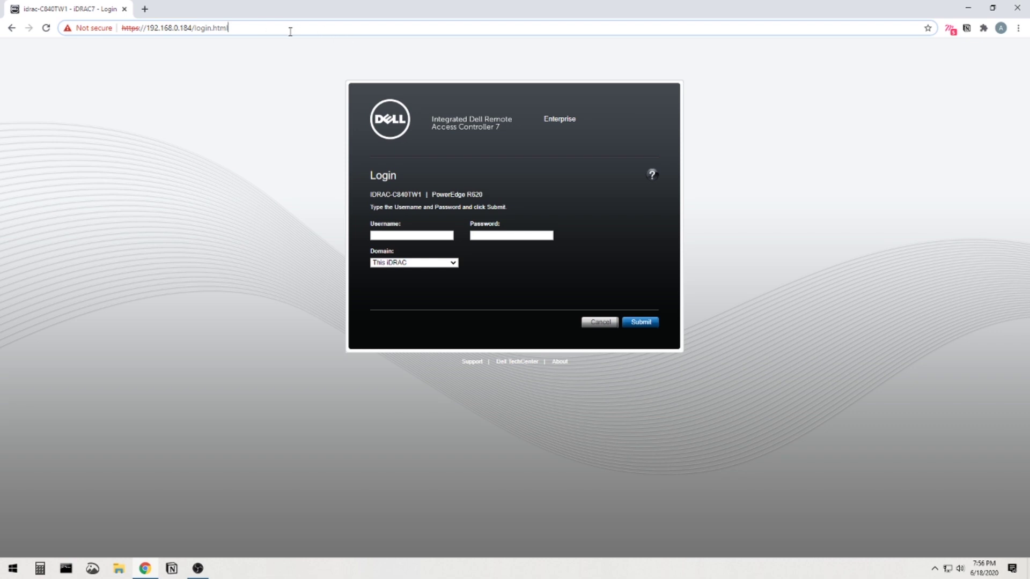
{"action": "key", "text": "Return"}
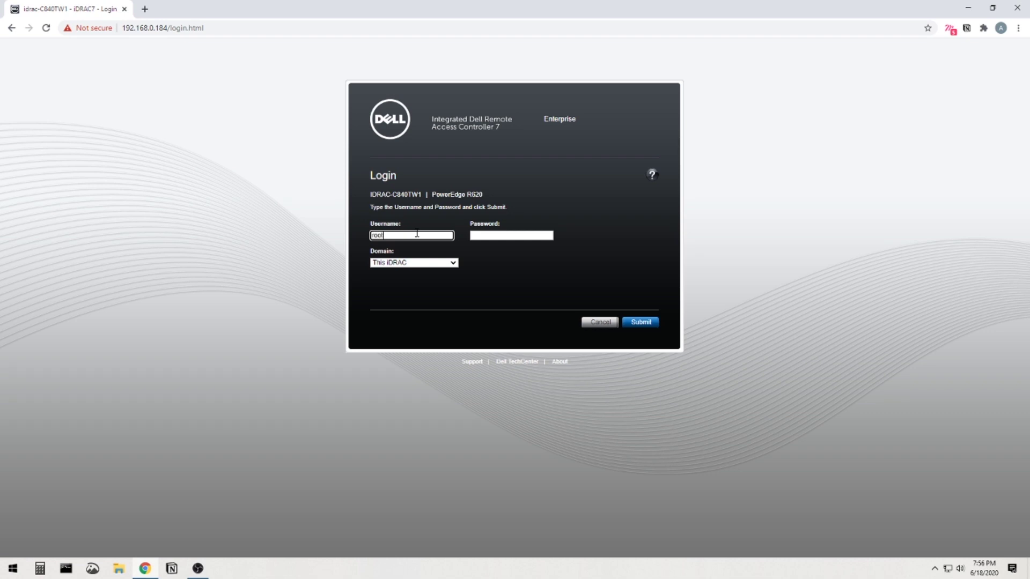
{"action": "key", "text": "Tab"}
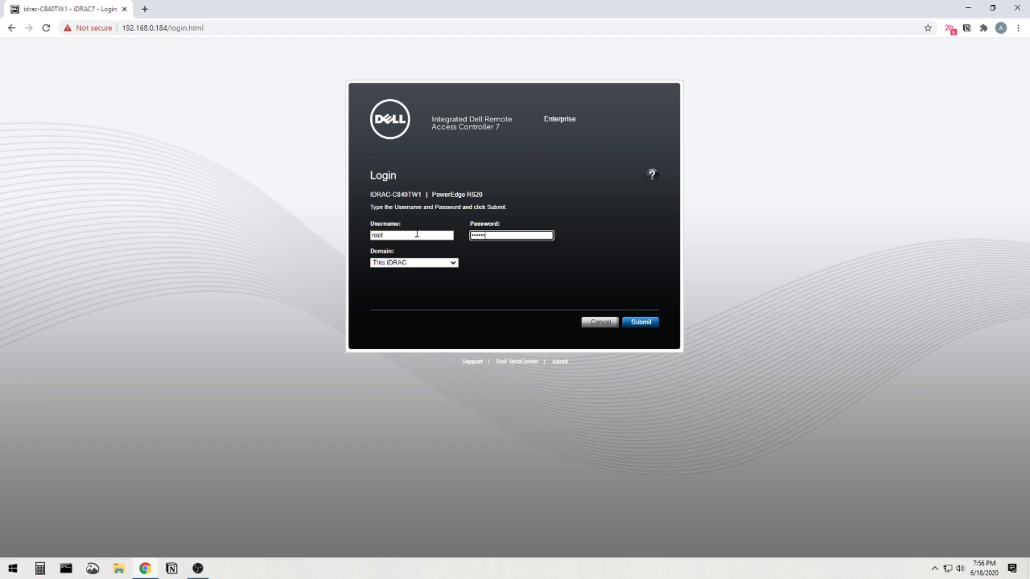
{"action": "left_click", "coordinate": [648, 324]}
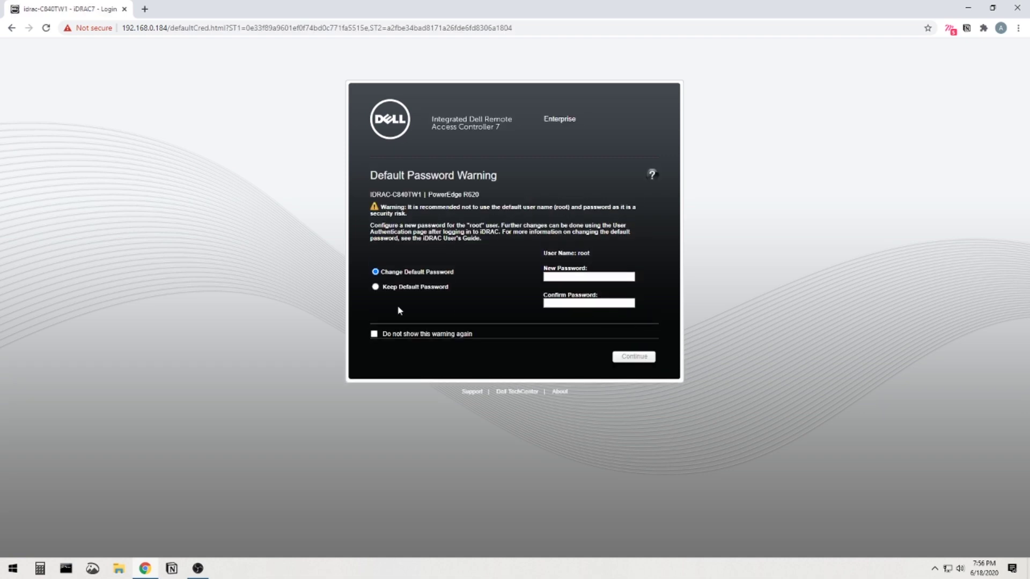
{"action": "left_click", "coordinate": [412, 287]}
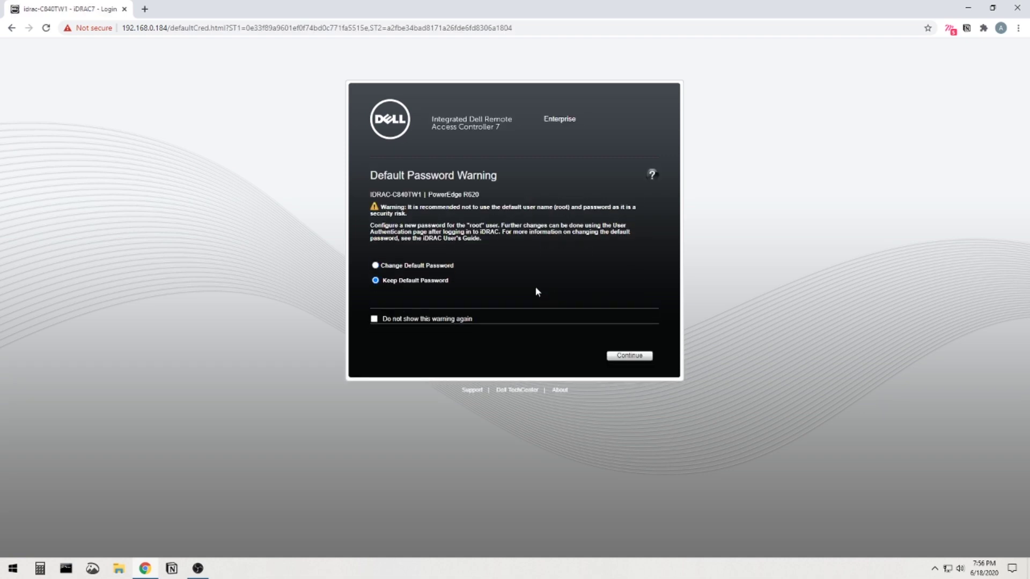
{"action": "left_click", "coordinate": [629, 357]}
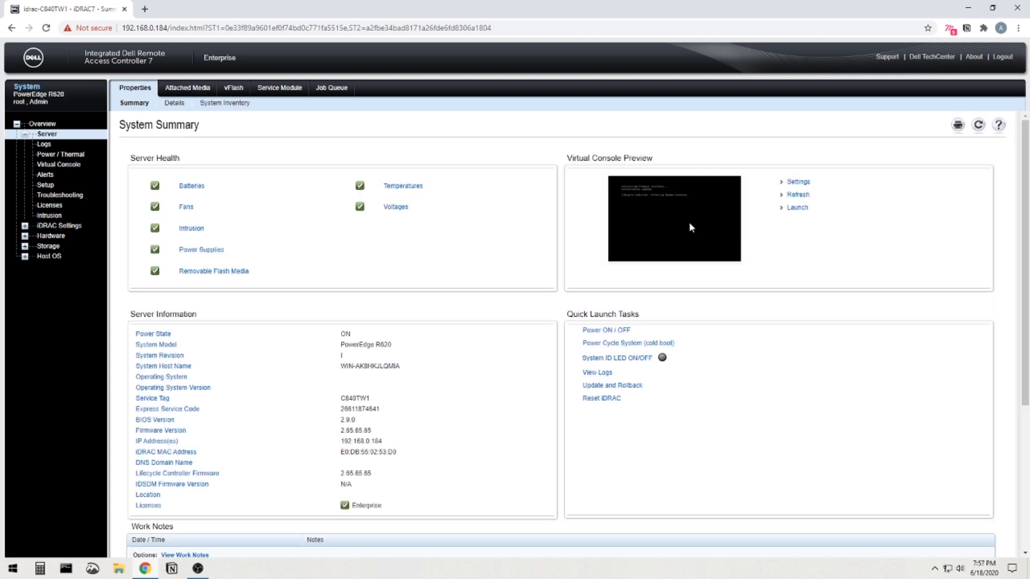
Launch the Virtual Console, open viewer.jnlp, and accept the Java security and certificate prompts.
{"action": "left_click", "coordinate": [797, 207]}
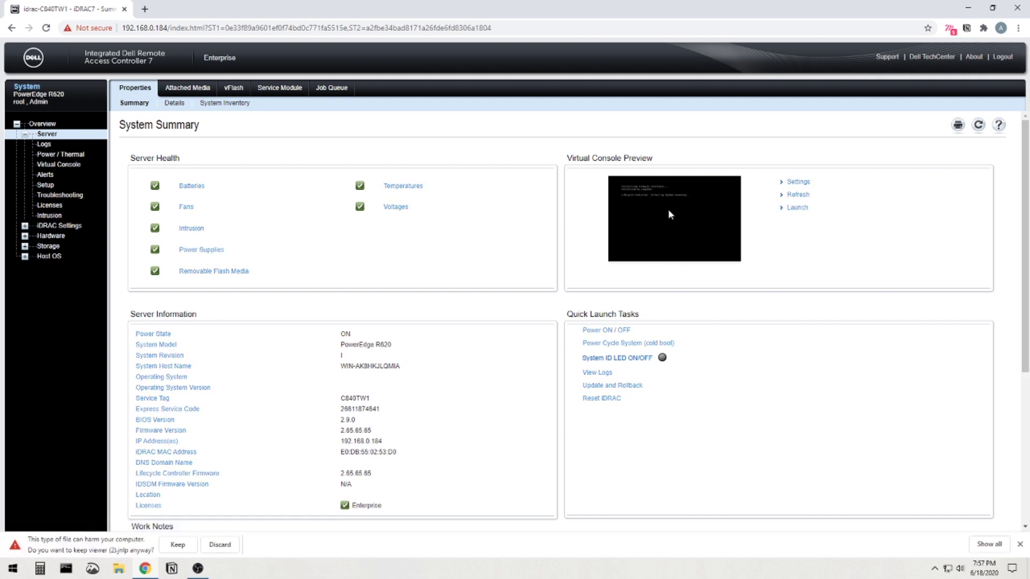
{"action": "left_click", "coordinate": [177, 545]}
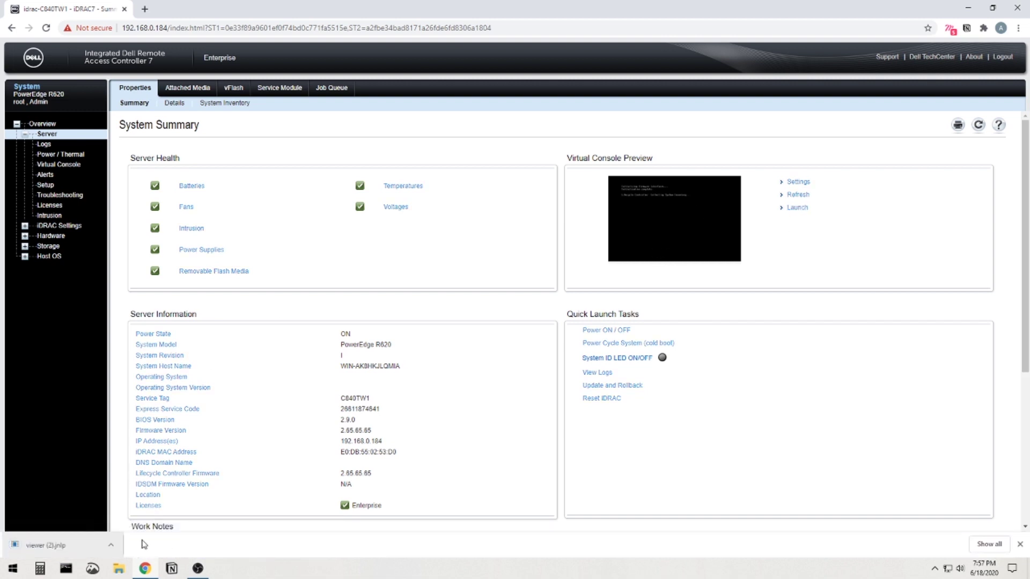
{"action": "left_click", "coordinate": [81, 547]}
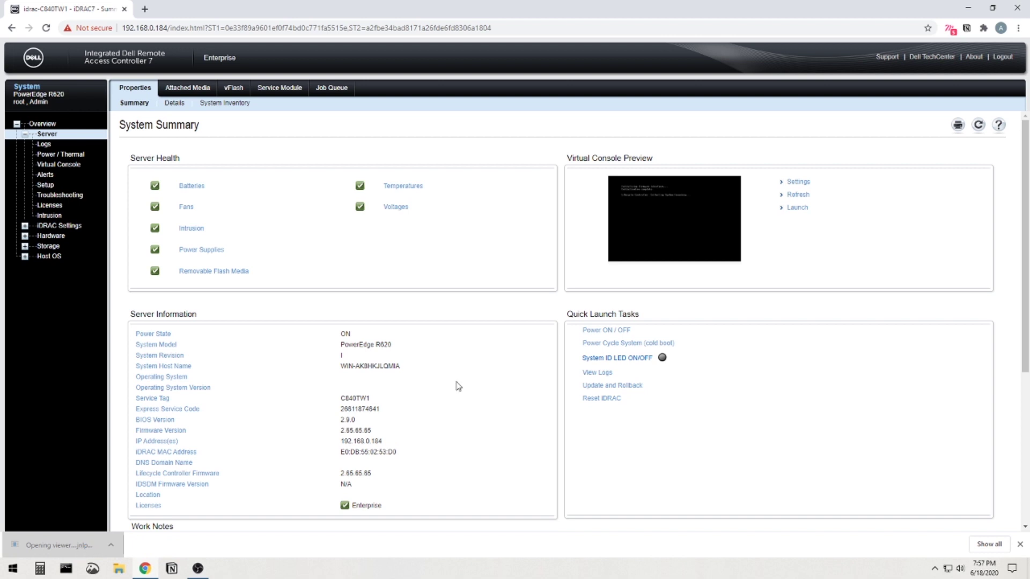
{"action": "left_click", "coordinate": [595, 319]}
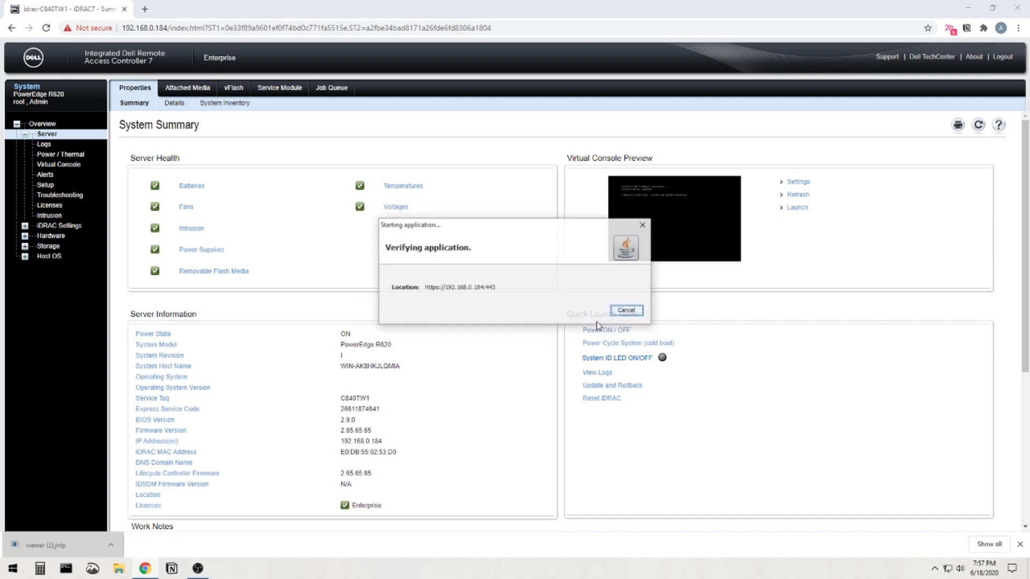
{"action": "left_click", "coordinate": [593, 324]}
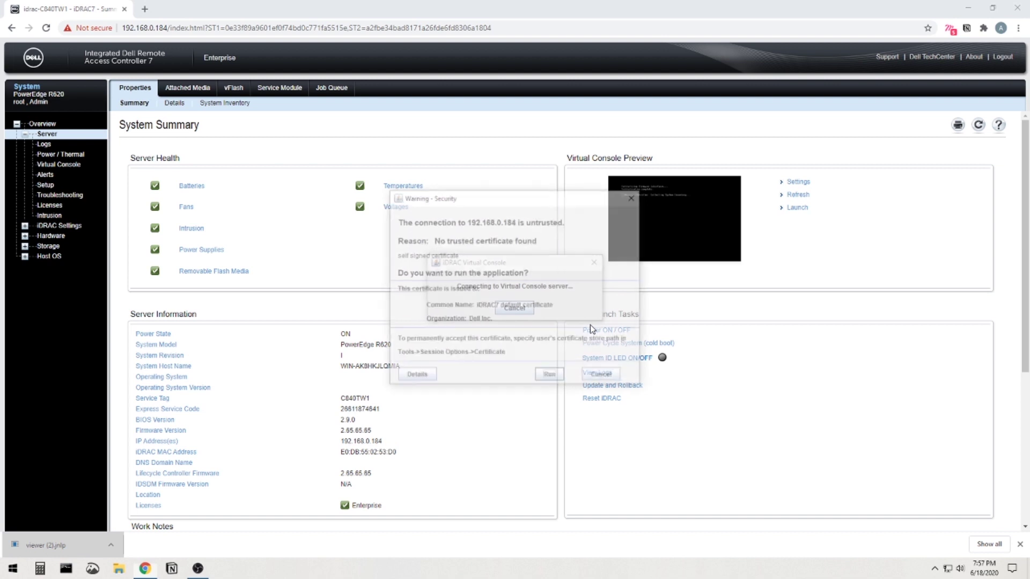
{"action": "left_click", "coordinate": [551, 374]}
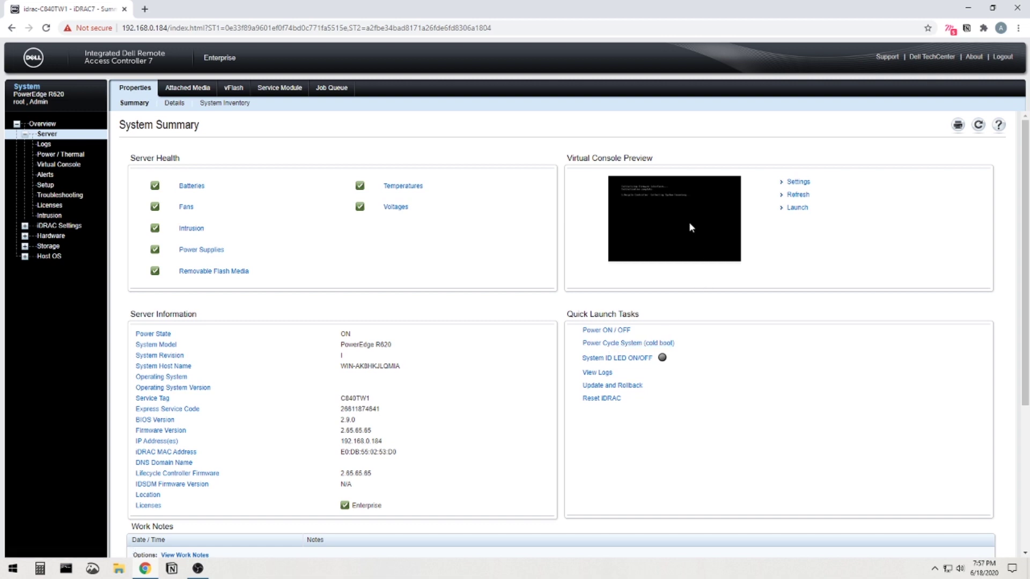
Relaunch the Virtual Console viewer and allow it past the security warnings.
{"action": "left_click", "coordinate": [798, 208]}
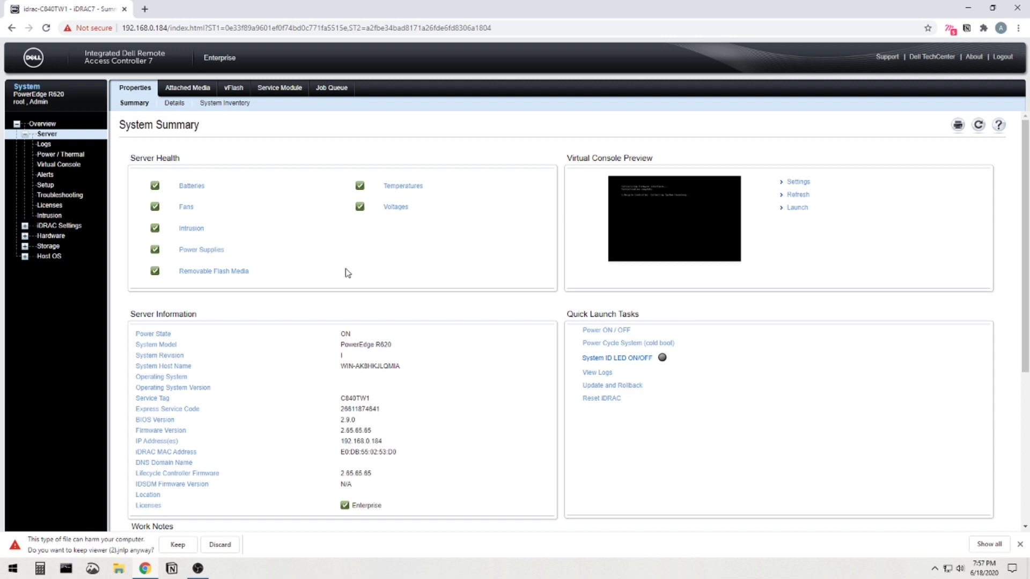
{"action": "left_click", "coordinate": [177, 545]}
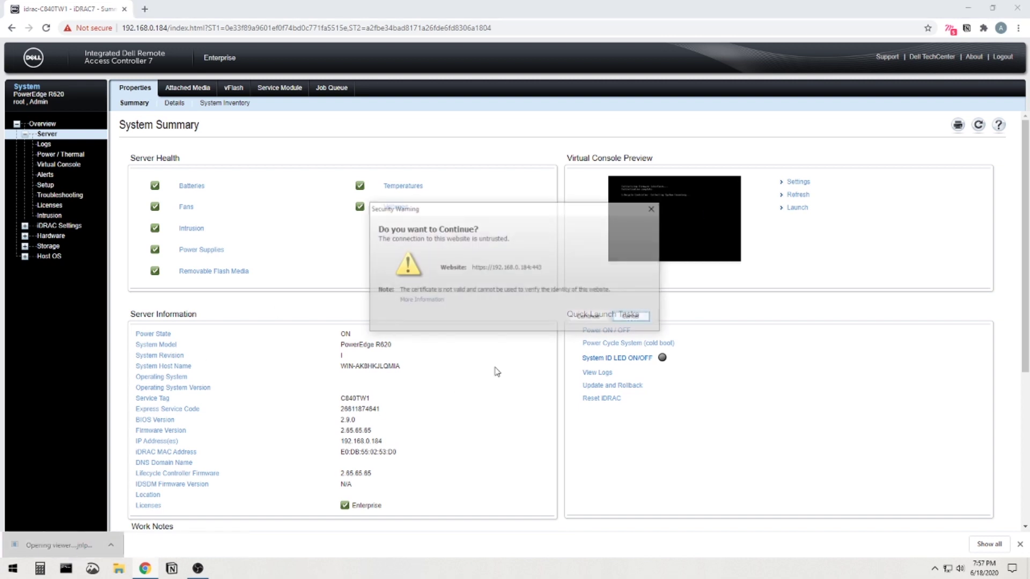
{"action": "left_click", "coordinate": [590, 317]}
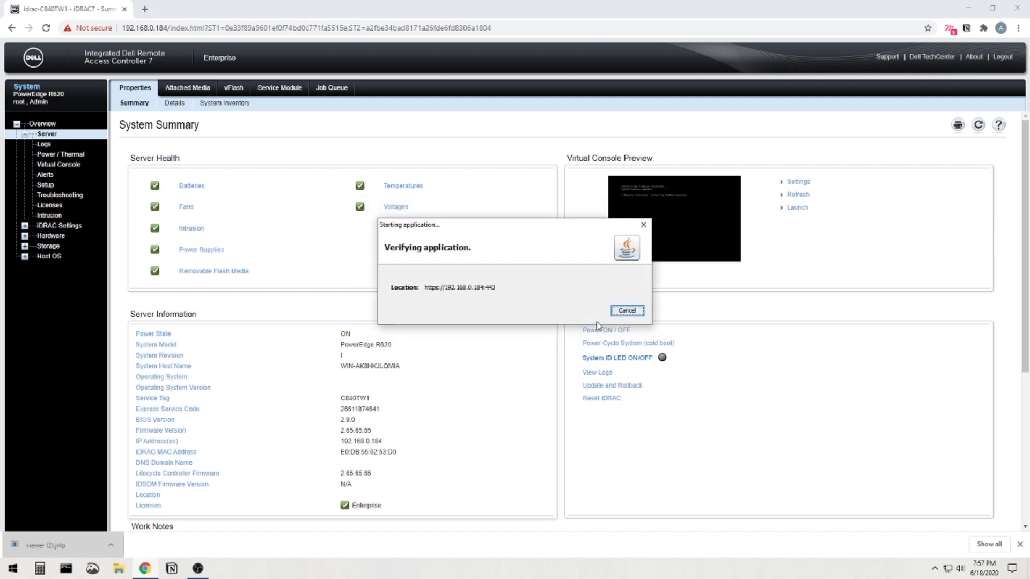
{"action": "left_click", "coordinate": [588, 327]}
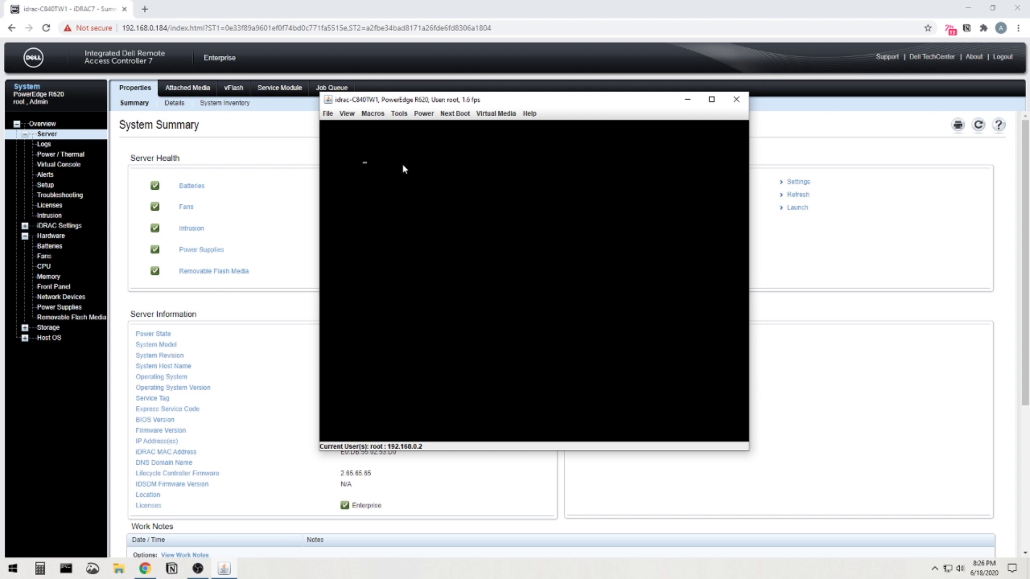
Set the next boot to BIOS Boot Manager and restart the server.
{"action": "left_click", "coordinate": [456, 116]}
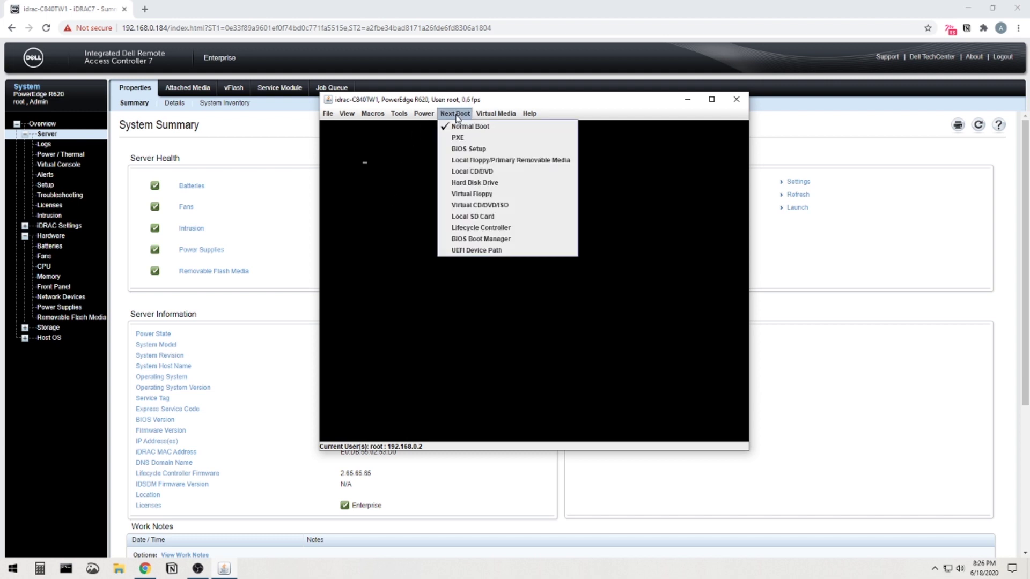
{"action": "left_click", "coordinate": [370, 231]}
{"action": "left_click", "coordinate": [370, 229]}
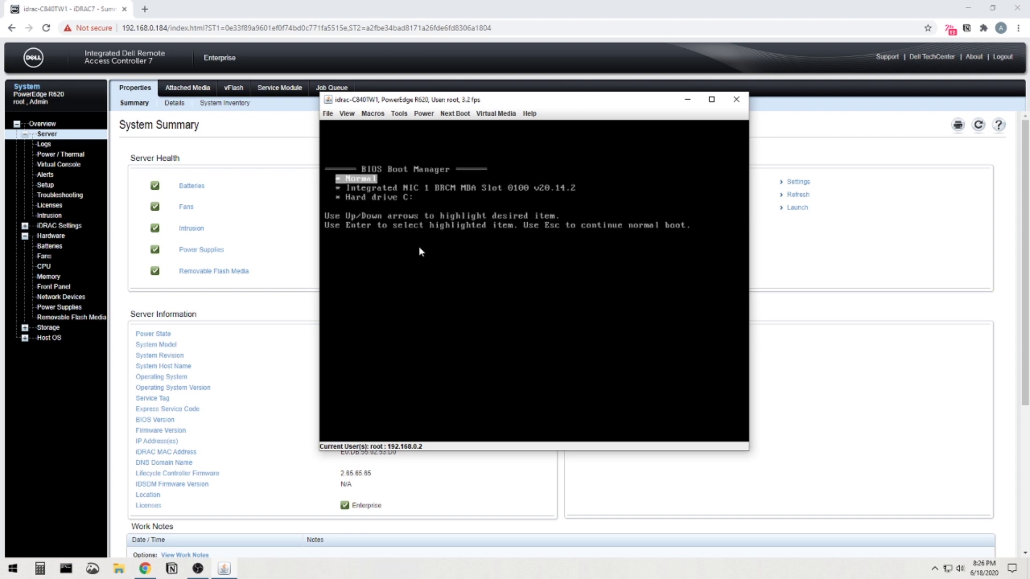
In the Boot Manager, open Hard drive C: and boot from the Front USB drive.
{"action": "key", "text": "Down"}
{"action": "key", "text": "Down"}
{"action": "key", "text": "Return"}
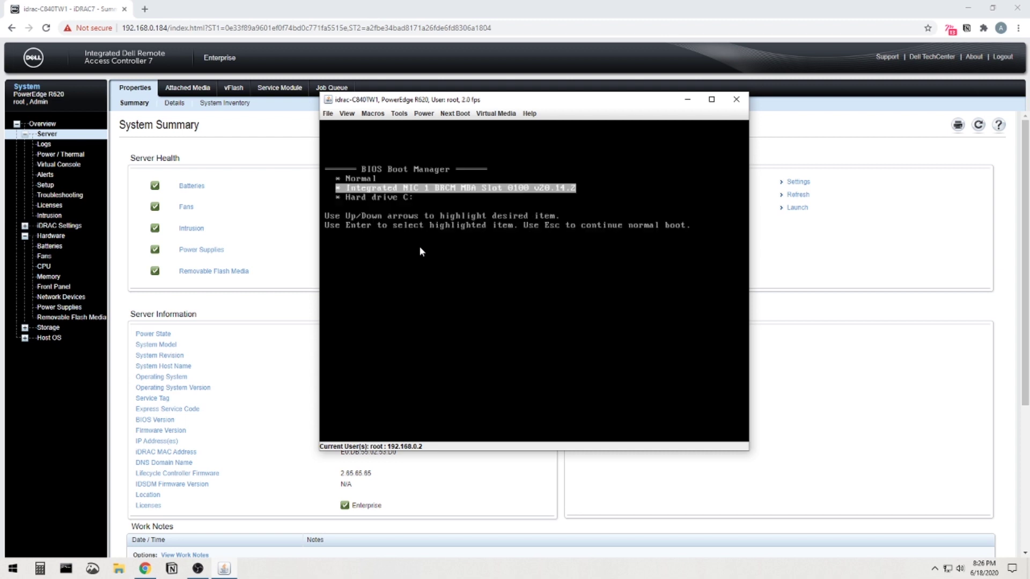
{"action": "key", "text": "Escape"}
{"action": "key", "text": "Up"}
{"action": "key", "text": "Up"}
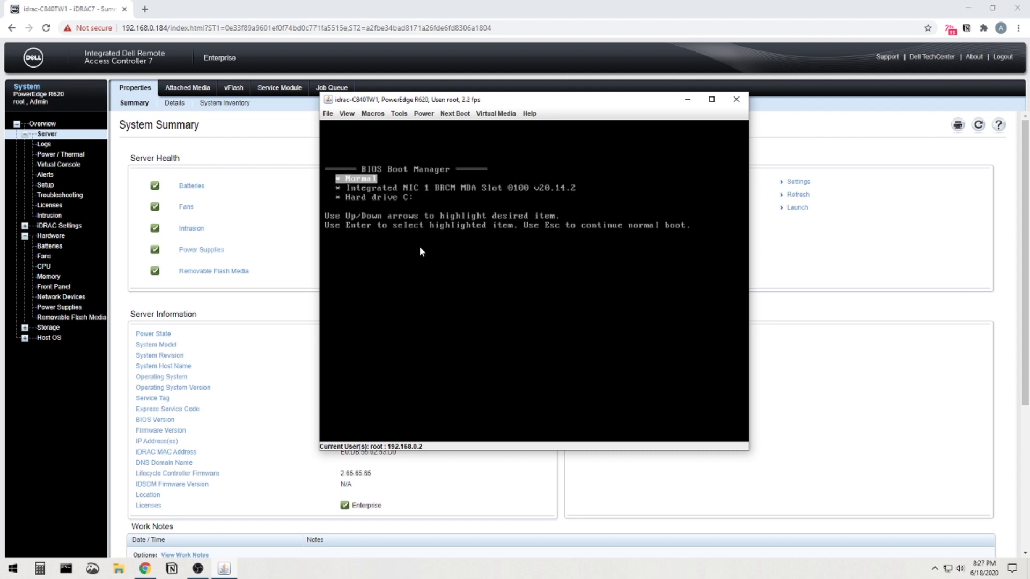
{"action": "key", "text": "Down"}
{"action": "key", "text": "Down"}
{"action": "key", "text": "Return"}
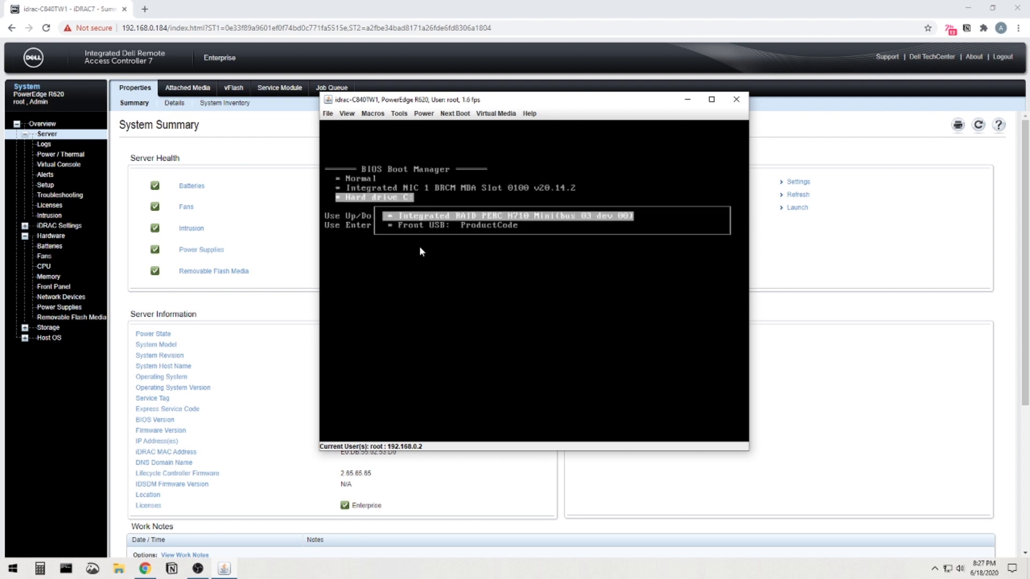
{"action": "key", "text": "Down"}
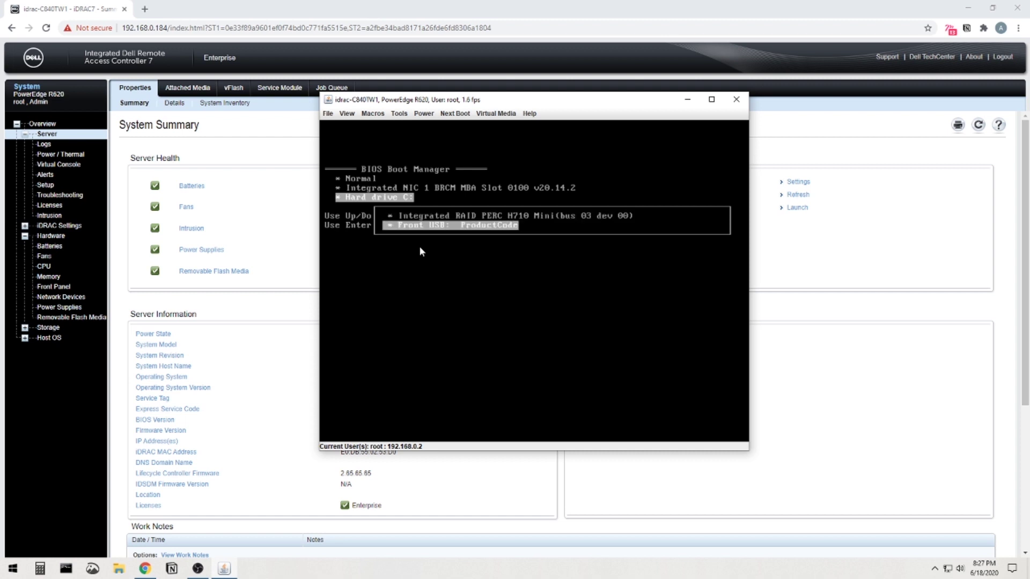
{"action": "key", "text": "Return"}
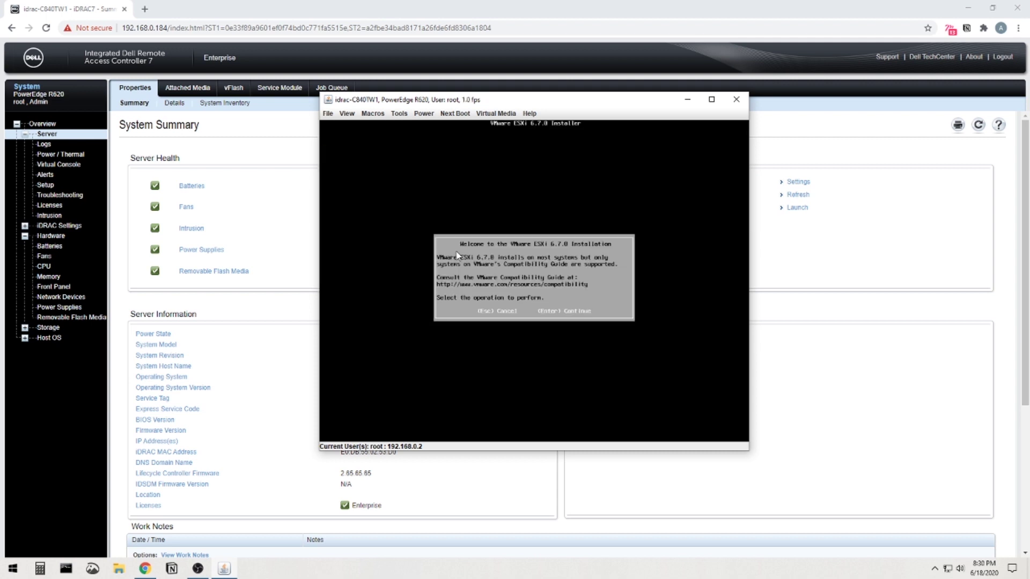
Continue past the ESXi 6.7.0 welcome screen and accept the EULA with F11.
{"action": "key", "text": "Return"}
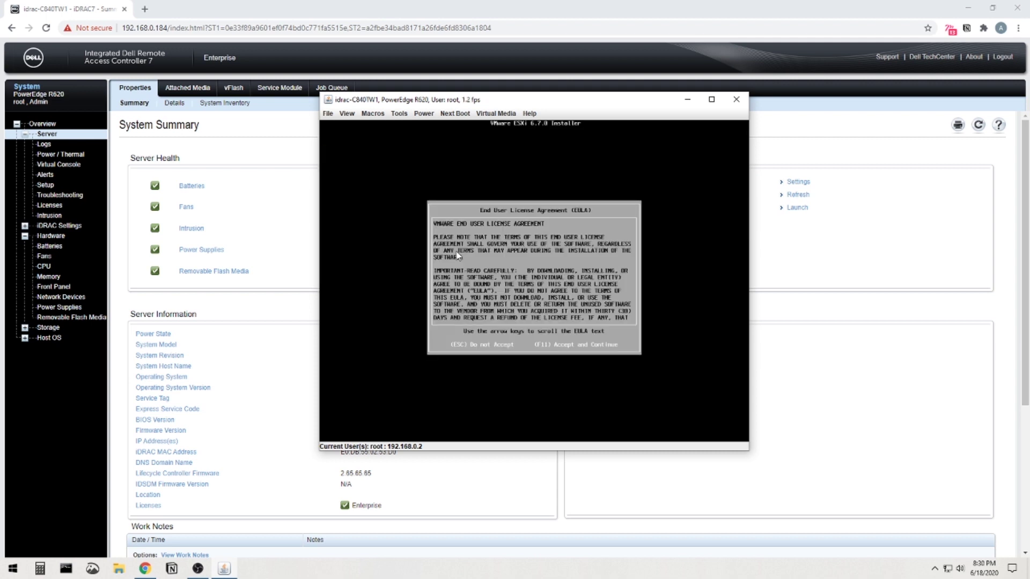
{"action": "key", "text": "F11"}
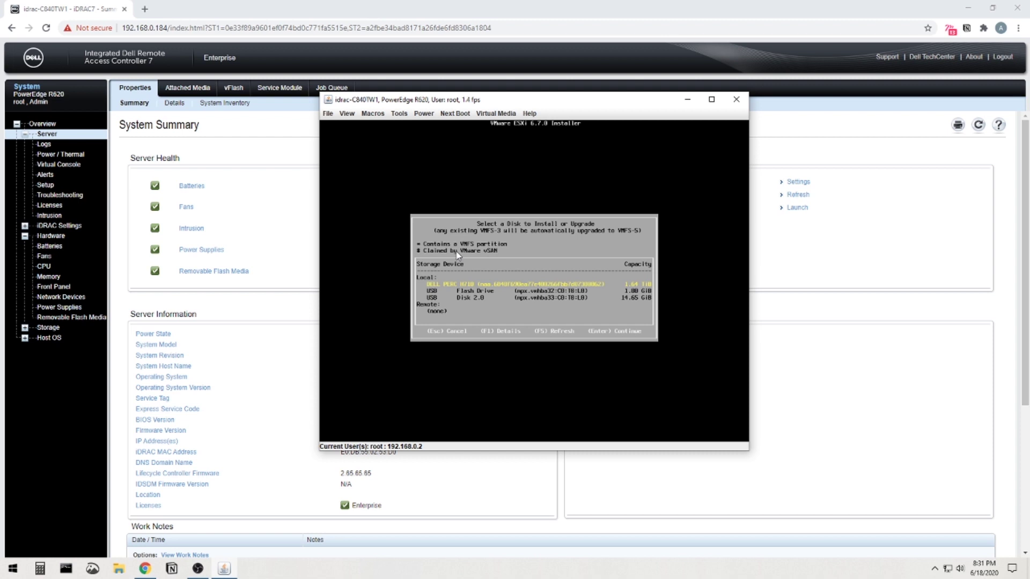
Highlight the USB Flash Drive in the disk list and choose it as the install disk.
{"action": "key", "text": "Down"}
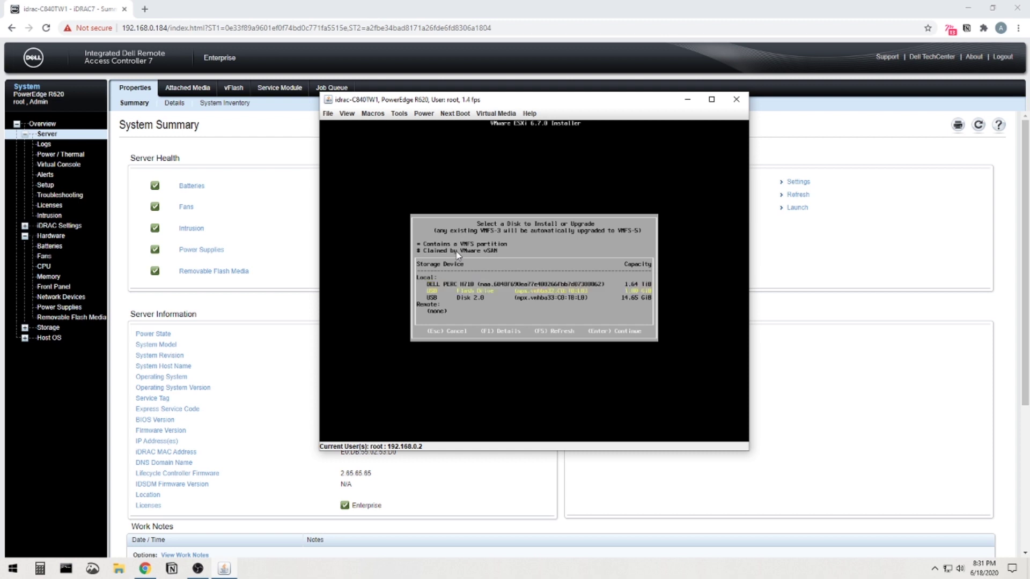
{"action": "key", "text": "Up"}
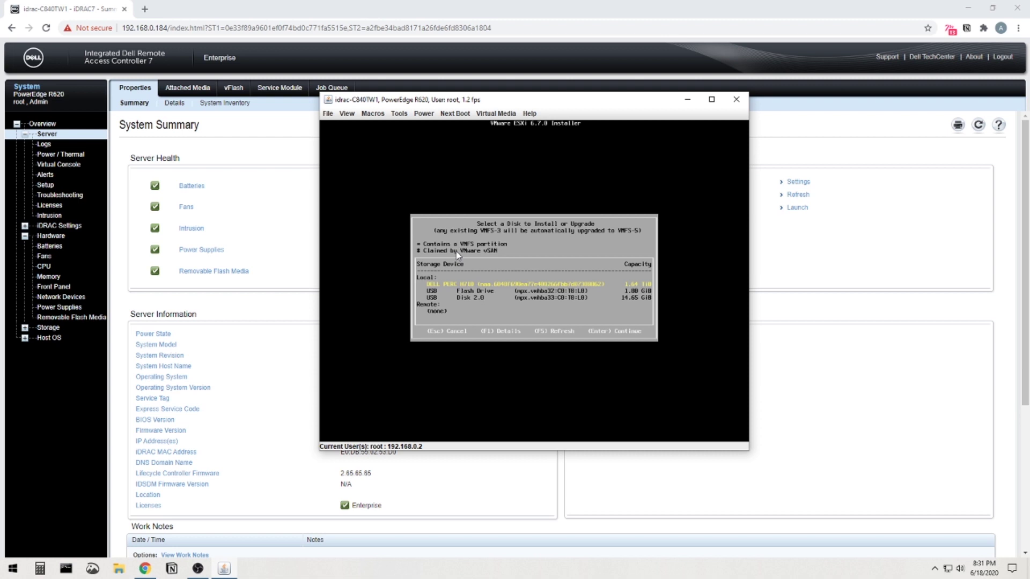
{"action": "key", "text": "Down"}
{"action": "key", "text": "Down"}
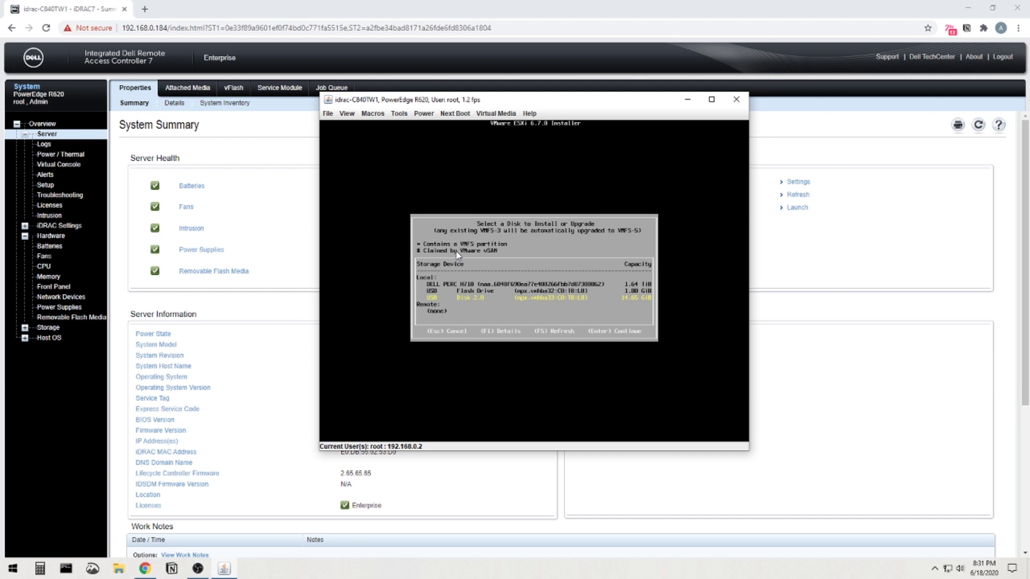
{"action": "key", "text": "Up"}
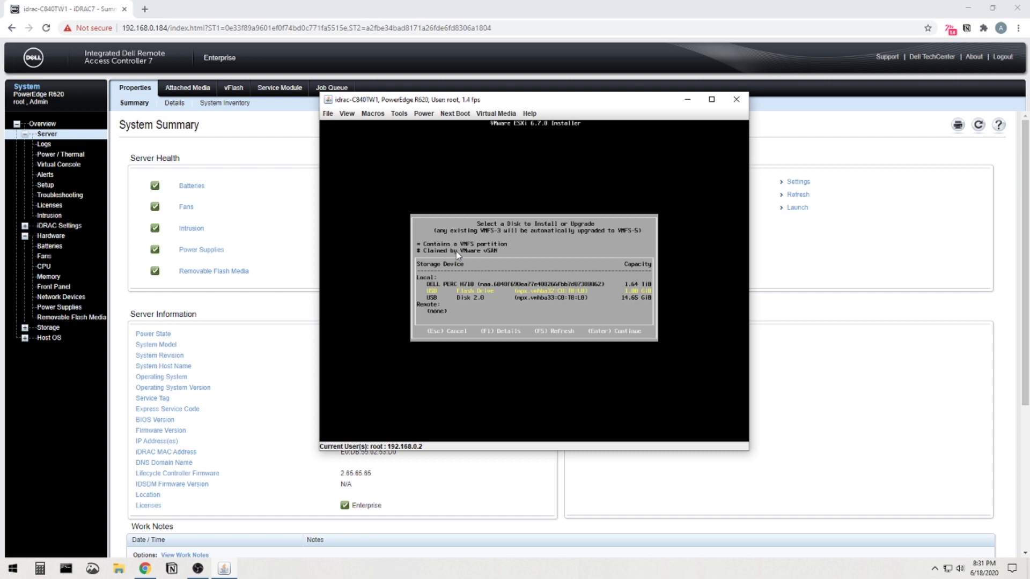
{"action": "key", "text": "Return"}
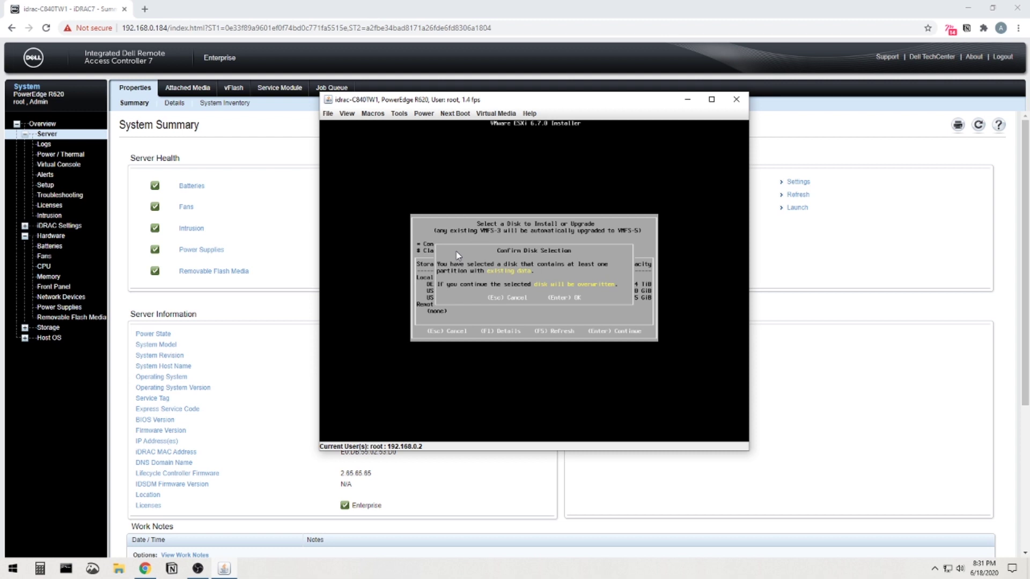
Confirm the overwrite, keep US Default keyboard, set the root password, and press F11 to install.
{"action": "key", "text": "Return"}
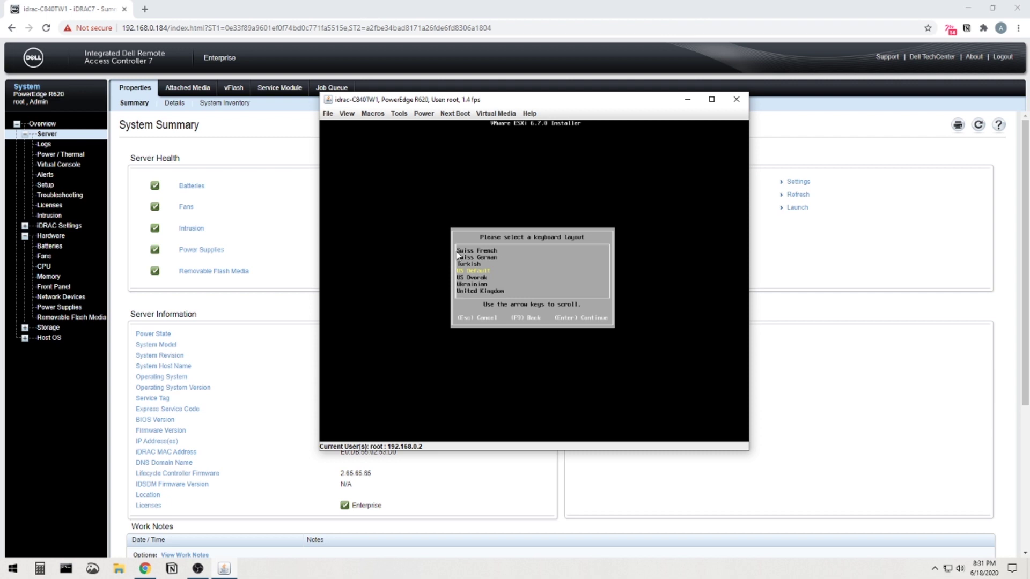
{"action": "key", "text": "Return"}
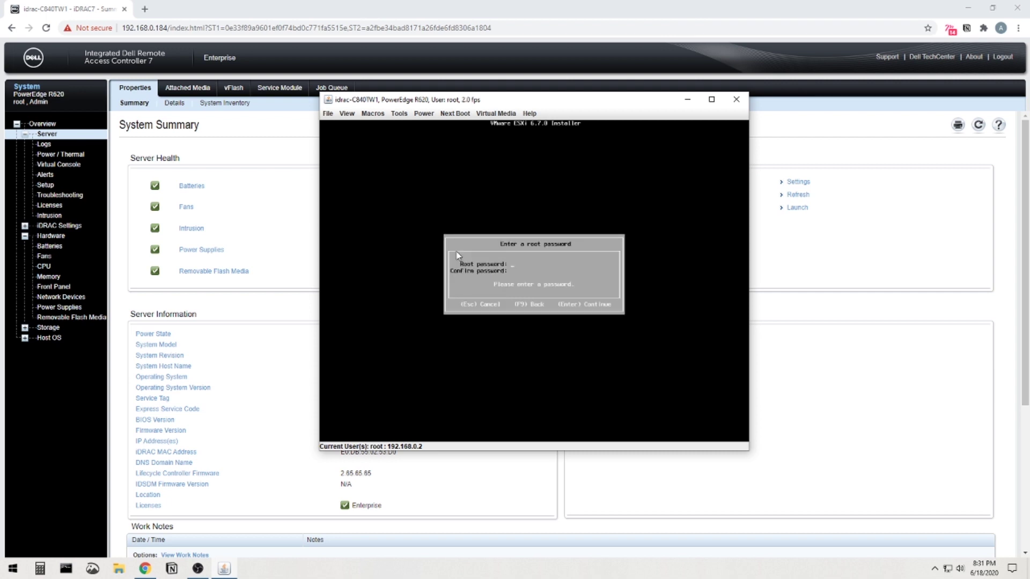
{"action": "type", "text": "*****************"}
{"action": "key", "text": "Return"}
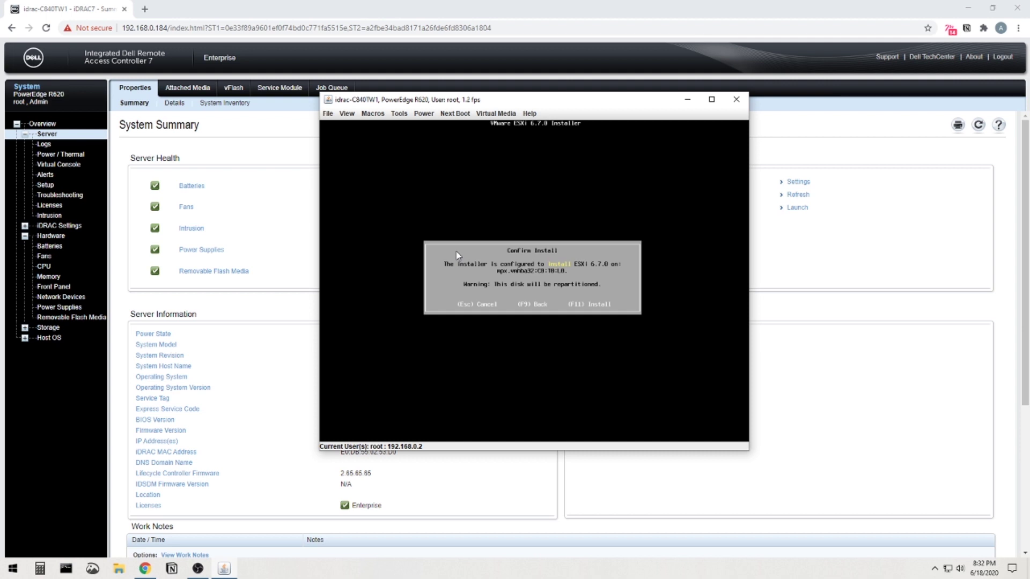
{"action": "key", "text": "F11"}
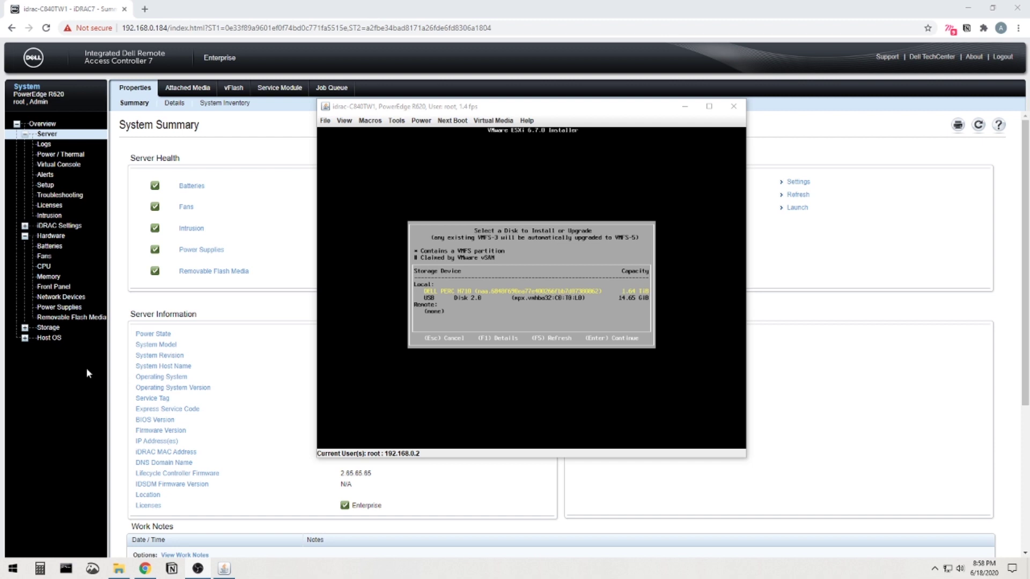
Select the local DELL PERC H710 disk as the ESXi install target.
{"action": "left_click", "coordinate": [510, 296]}
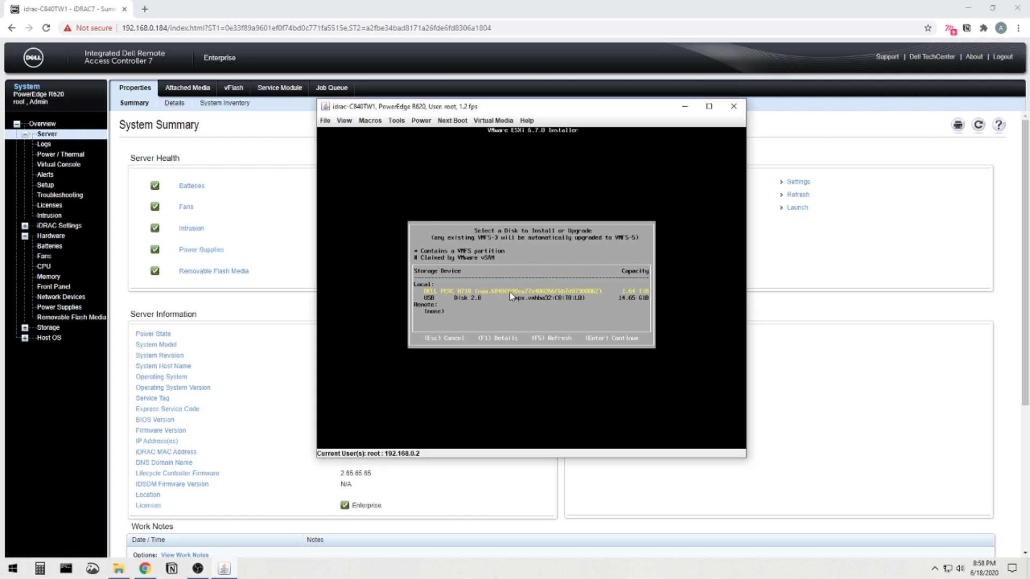
{"action": "left_click", "coordinate": [87, 369]}
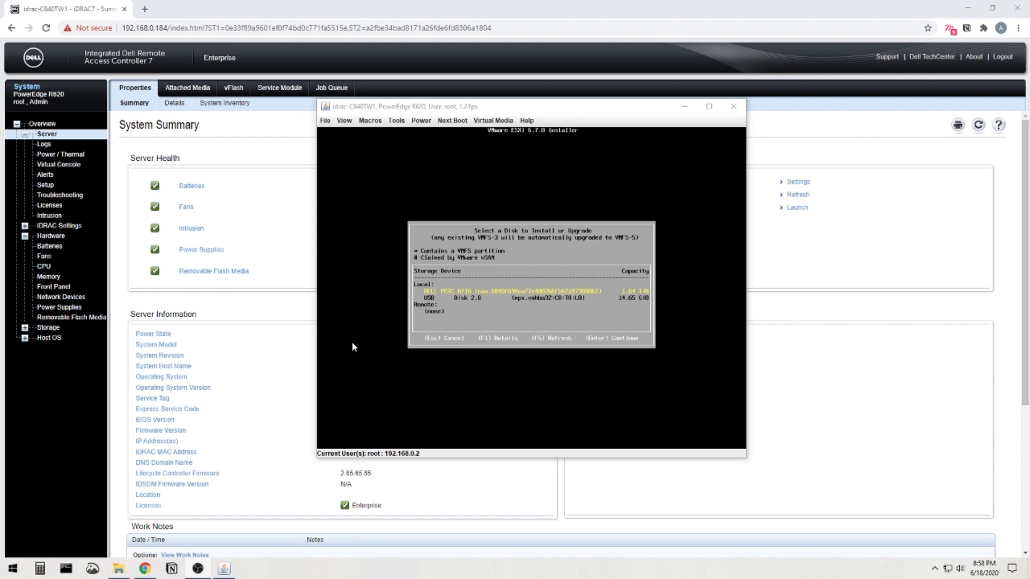
{"action": "left_click", "coordinate": [509, 292]}
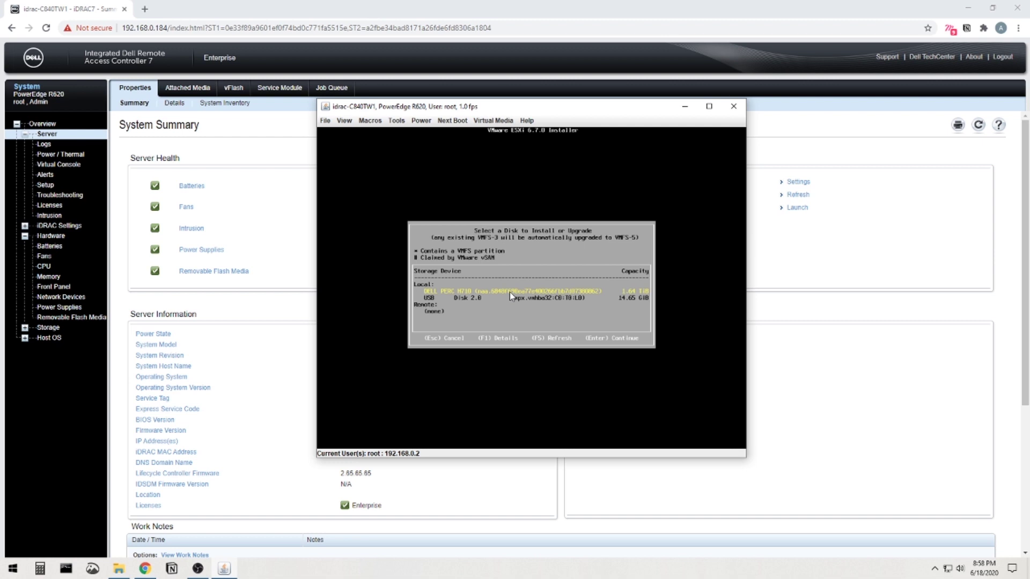
{"action": "left_click", "coordinate": [86, 368]}
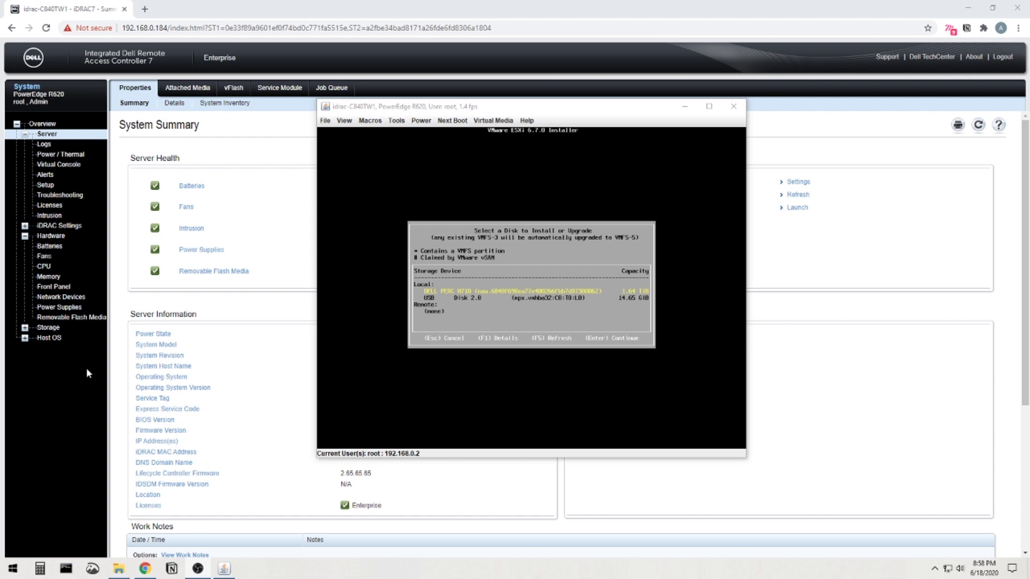
{"action": "left_click", "coordinate": [509, 292]}
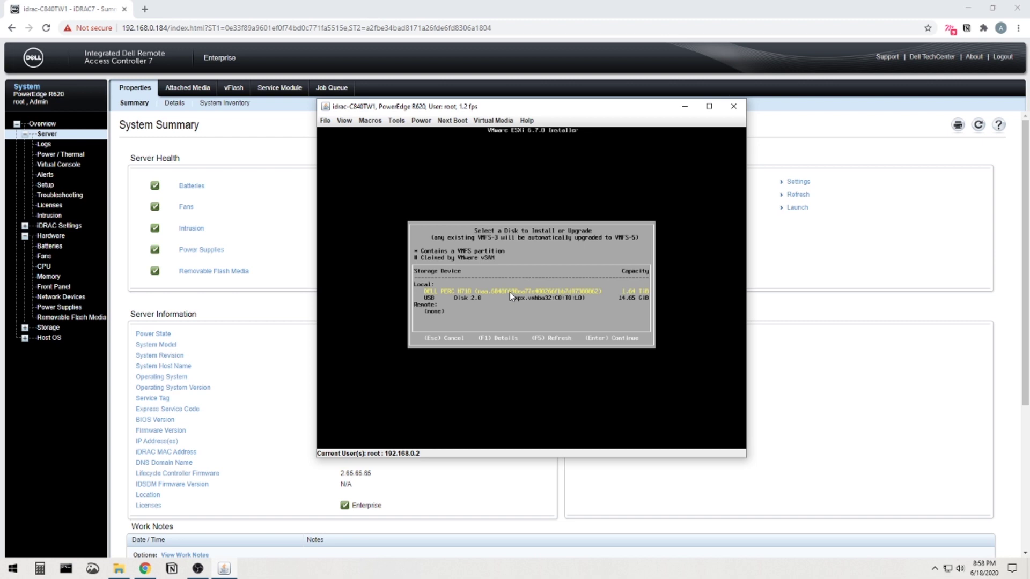
{"action": "key", "text": "Return"}
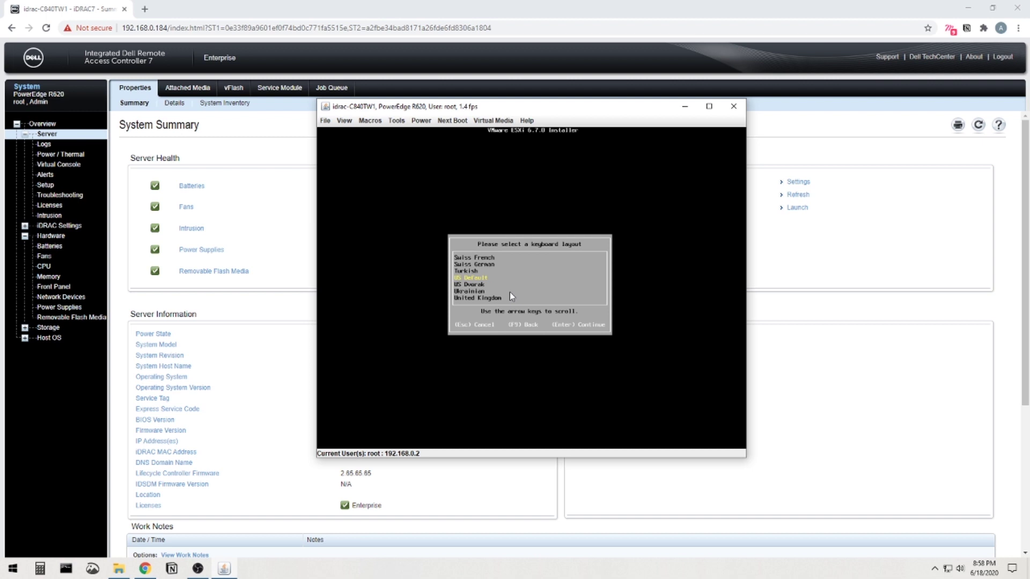
Keep US Default keyboard, enter and confirm the root password, and install ESXi with F11.
{"action": "key", "text": "Return"}
{"action": "type", "text": "*********"}
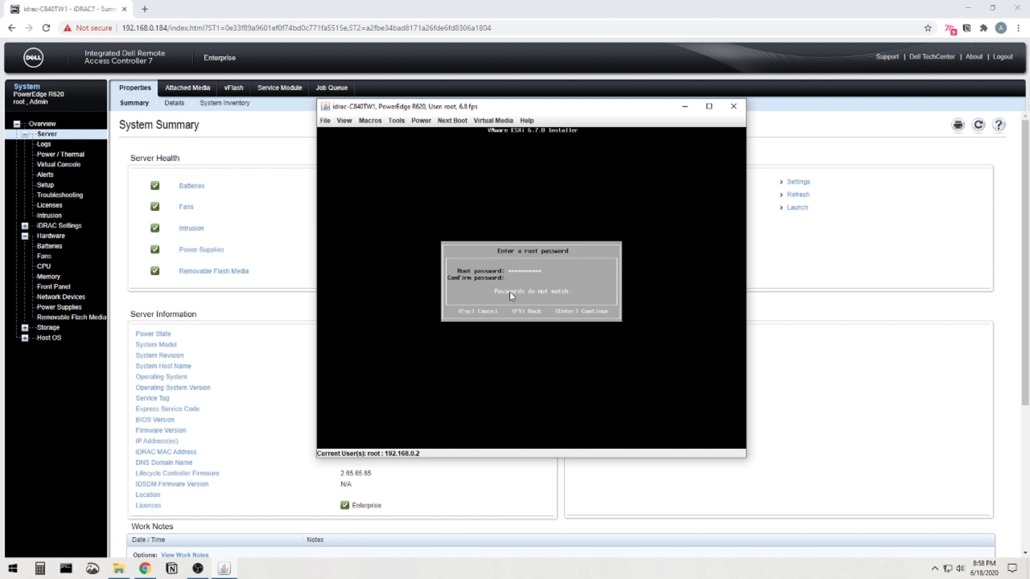
{"action": "type", "text": "****"}
{"action": "key", "text": "Return"}
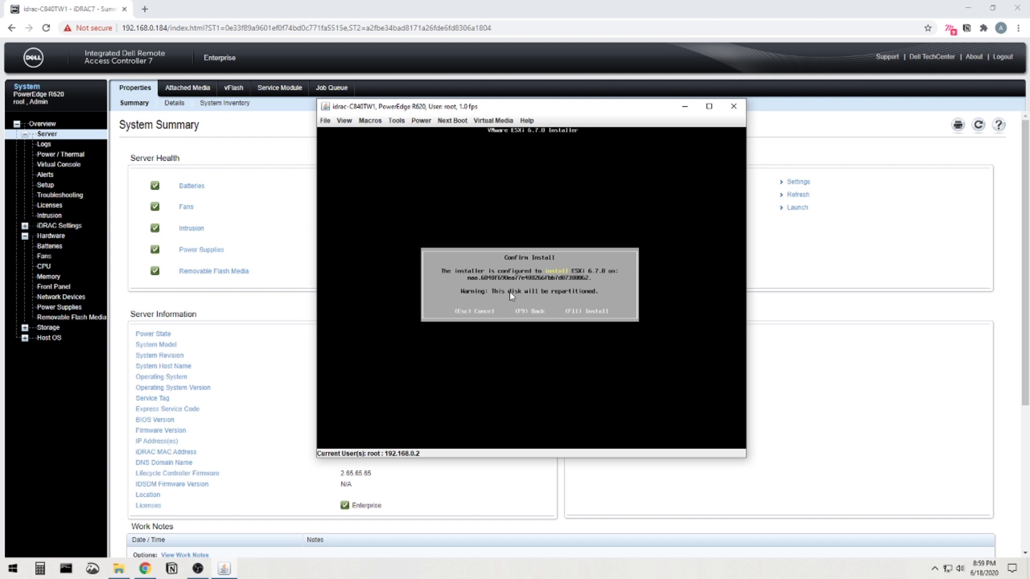
{"action": "key", "text": "F11"}
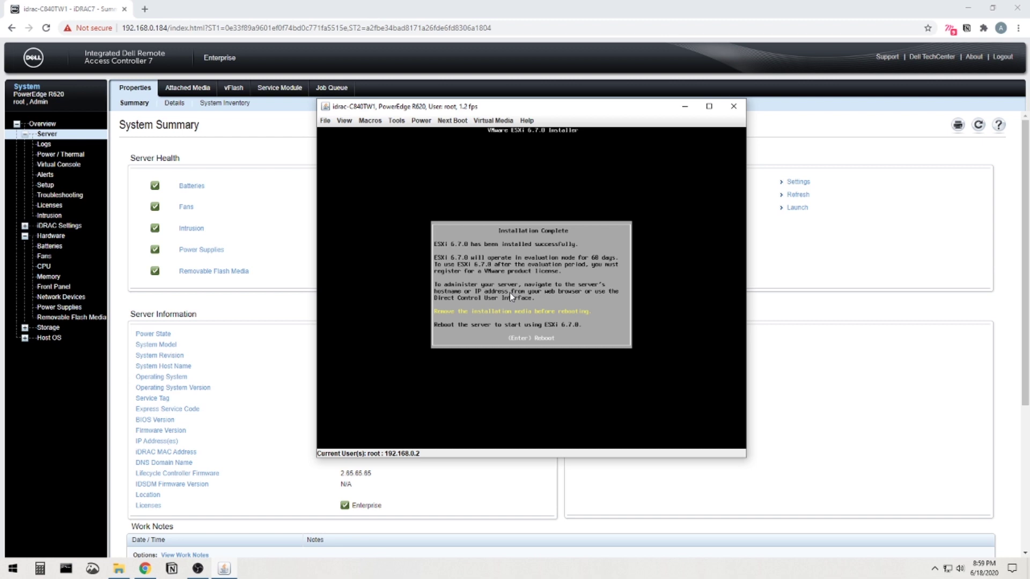
Reboot into the installed ESXi 6.7.0 host and bring up the F2 customization login prompt.
{"action": "key", "text": "Return"}
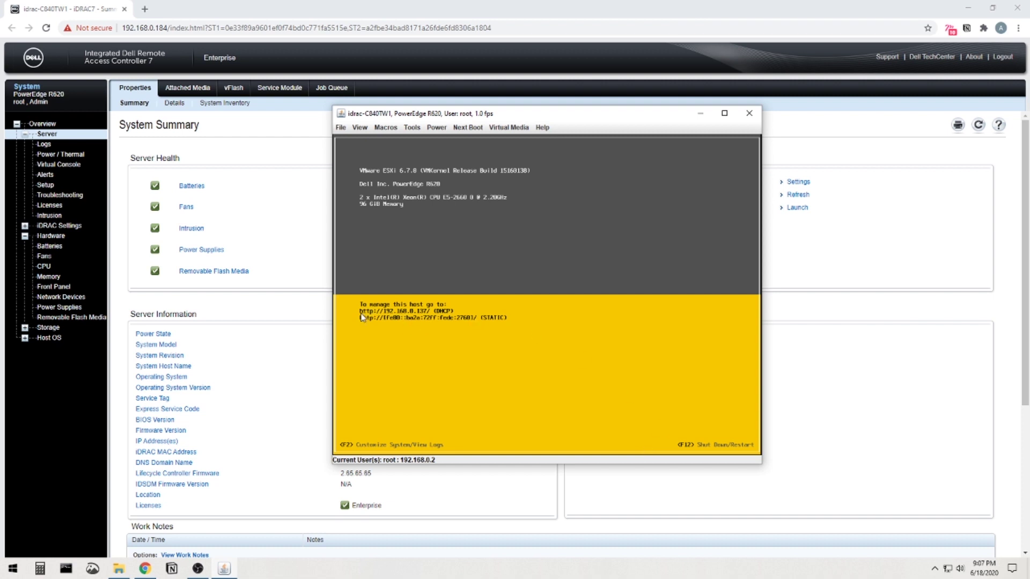
{"action": "key", "text": "F2"}
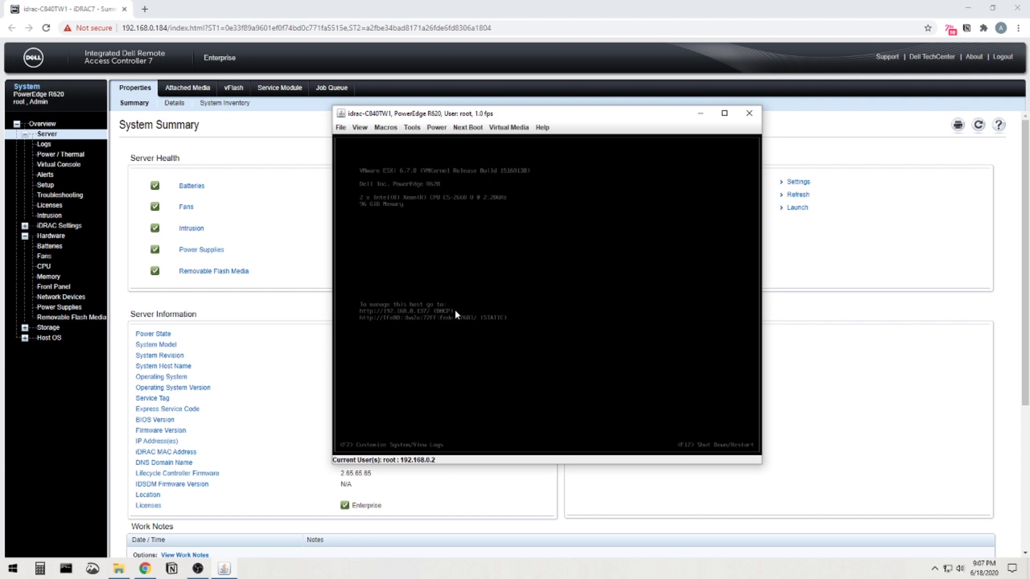
{"action": "left_click_drag", "start_coordinate": [534, 119], "coordinate": [536, 125]}
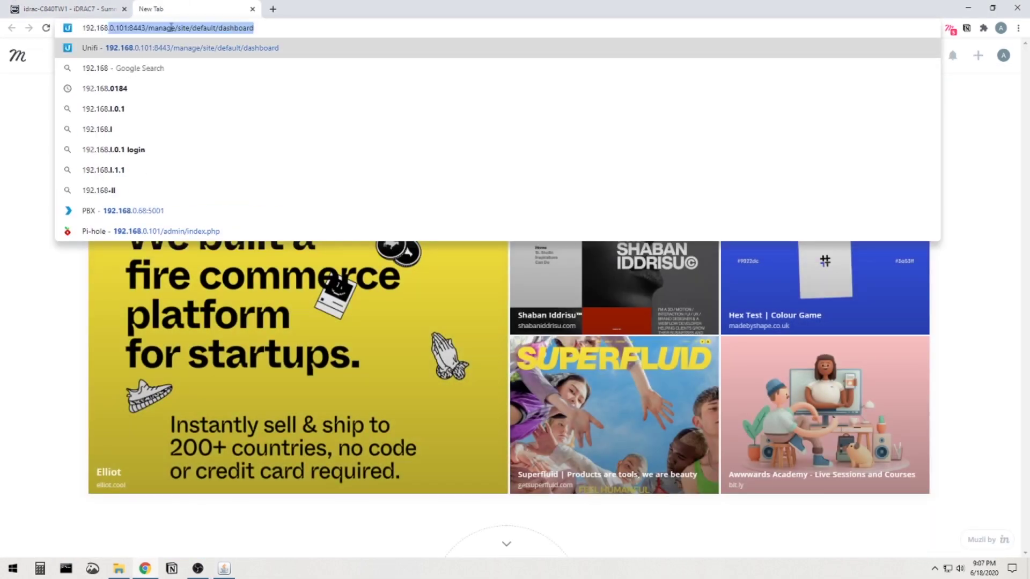
Load the host at 192.168.0.137 and proceed past the certificate warning.
{"action": "type", "text": ".0.3"}
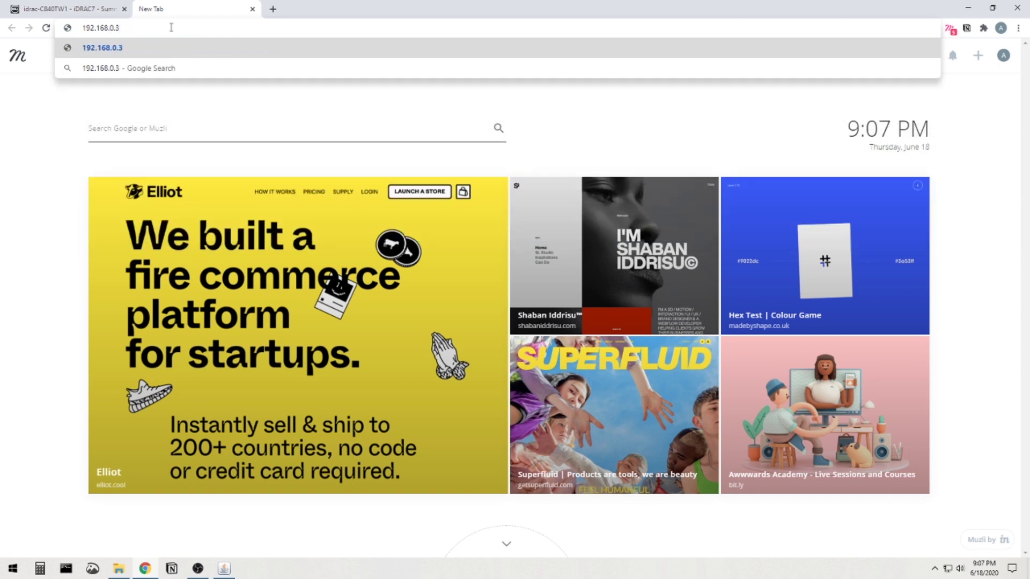
{"action": "key", "text": "BackSpace"}
{"action": "type", "text": "137"}
{"action": "key", "text": "Return"}
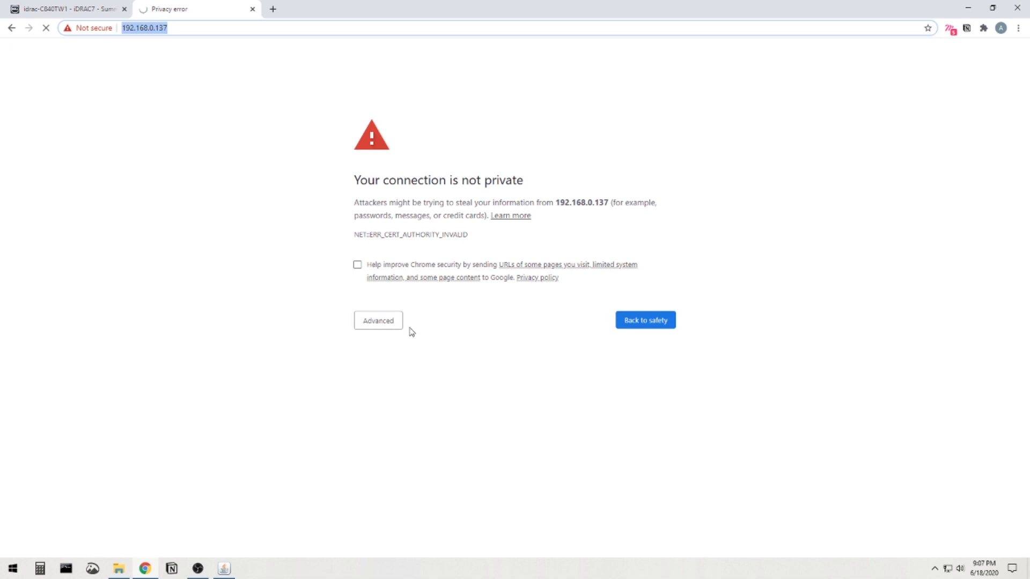
{"action": "left_click", "coordinate": [378, 322]}
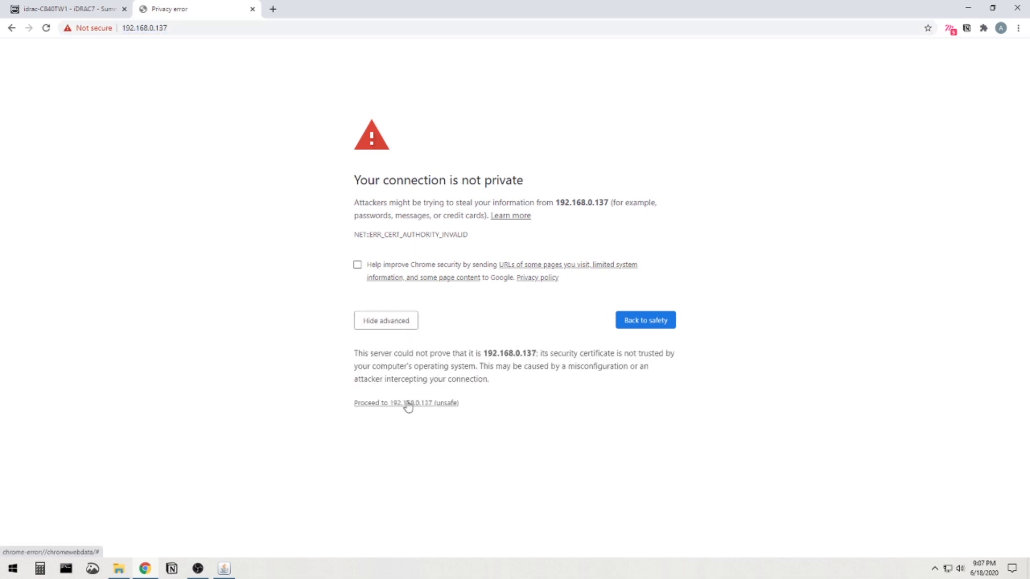
{"action": "left_click", "coordinate": [406, 403]}
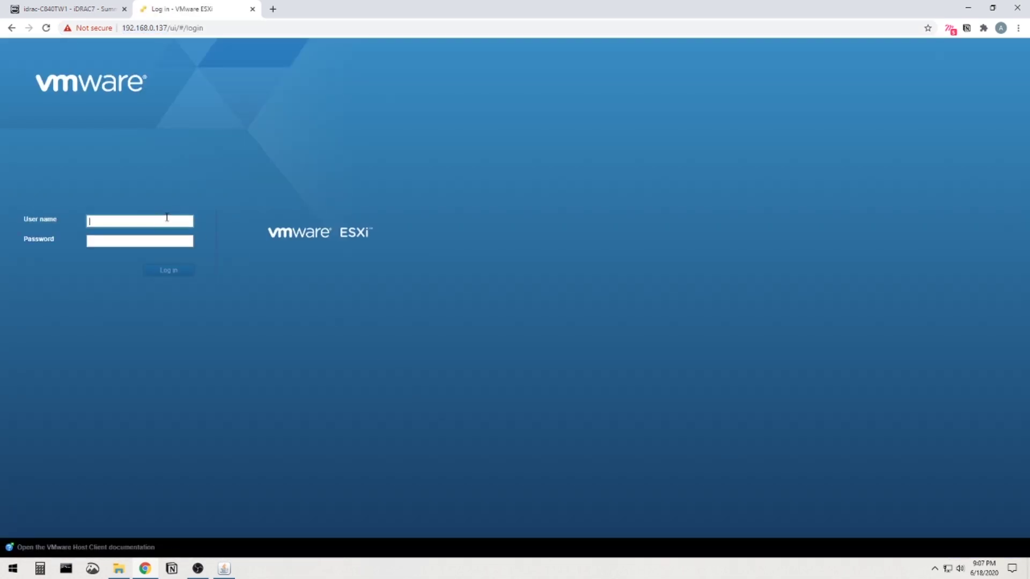
Sign in to the ESXi Host Client as root with the account password.
{"action": "type", "text": "root"}
{"action": "key", "text": "BackSpace"}
{"action": "key", "text": "BackSpace"}
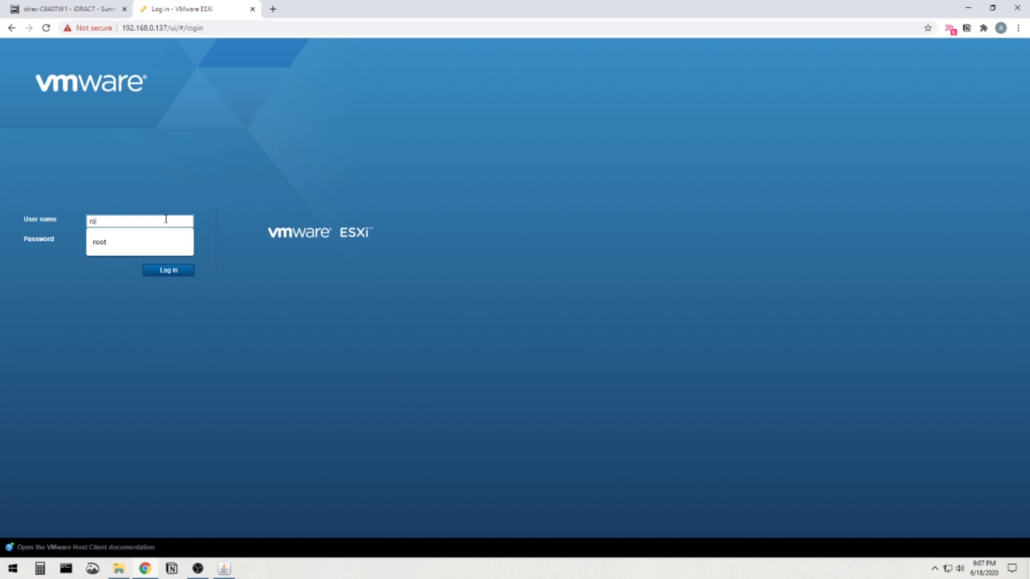
{"action": "type", "text": "ot"}
{"action": "key", "text": "Tab"}
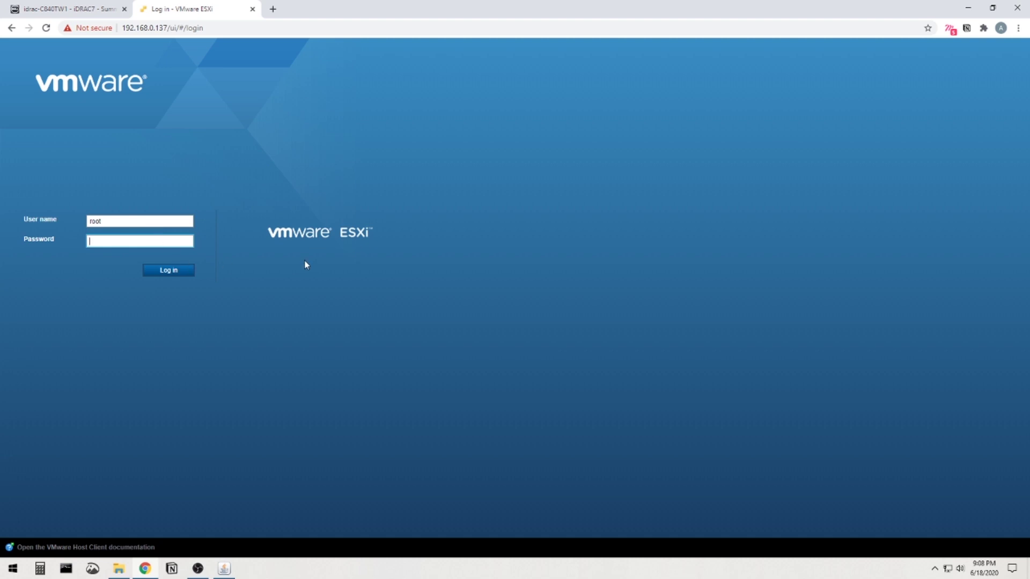
{"action": "type", "text": "**********"}
{"action": "left_click", "coordinate": [172, 269]}
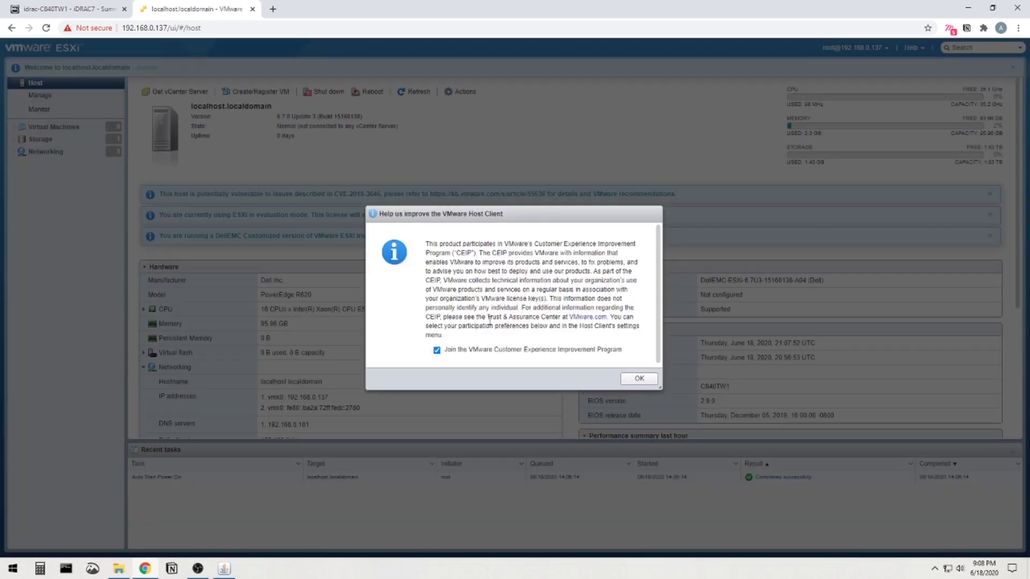
Dismiss the CEIP prompt and highlight the memory usage, capacity and storage figures.
{"action": "left_click", "coordinate": [650, 380]}
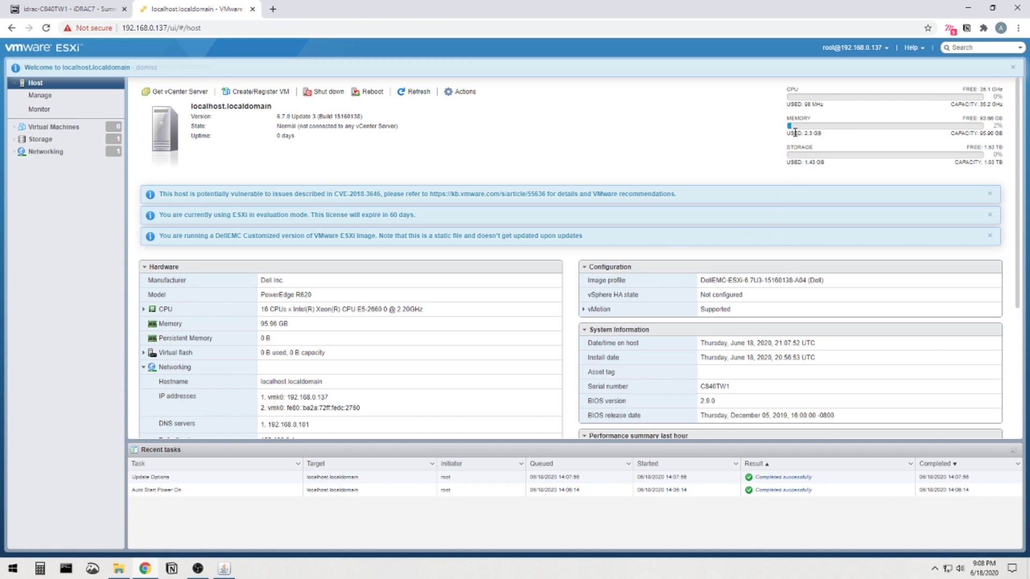
{"action": "left_click_drag", "start_coordinate": [799, 134], "coordinate": [818, 132]}
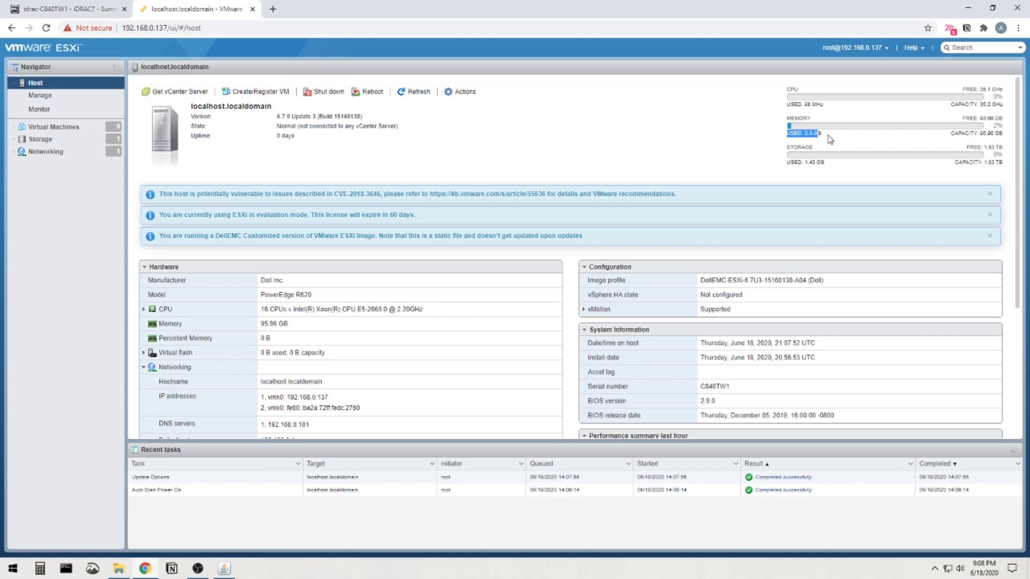
{"action": "left_click", "coordinate": [831, 139]}
{"action": "left_click_drag", "start_coordinate": [833, 139], "coordinate": [788, 135]}
{"action": "left_click", "coordinate": [788, 134]}
Scroll down through the localhost.localdomain summary and back up to the top.
{"action": "scroll", "coordinate": [421, 311], "scroll_direction": "down", "scroll_amount": 1}
{"action": "scroll", "coordinate": [427, 313], "scroll_direction": "down", "scroll_amount": 3}
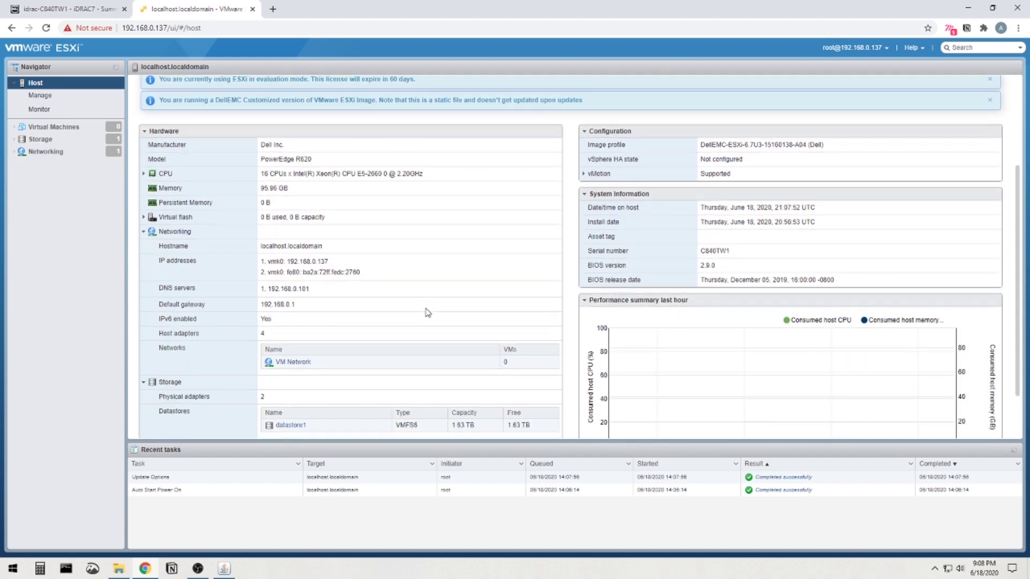
{"action": "scroll", "coordinate": [428, 312], "scroll_direction": "down", "scroll_amount": 1}
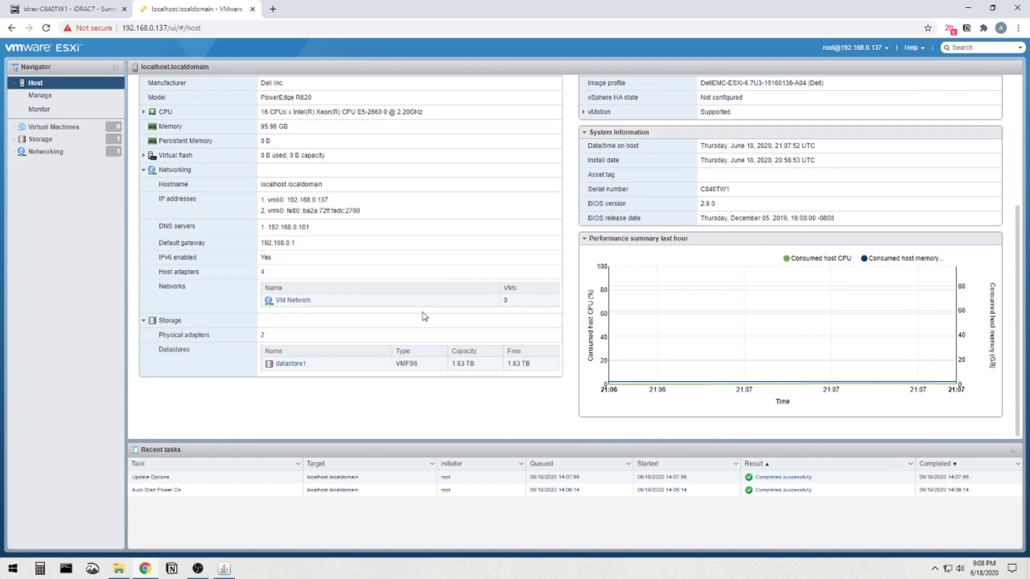
{"action": "scroll", "coordinate": [424, 316], "scroll_direction": "up", "scroll_amount": 3}
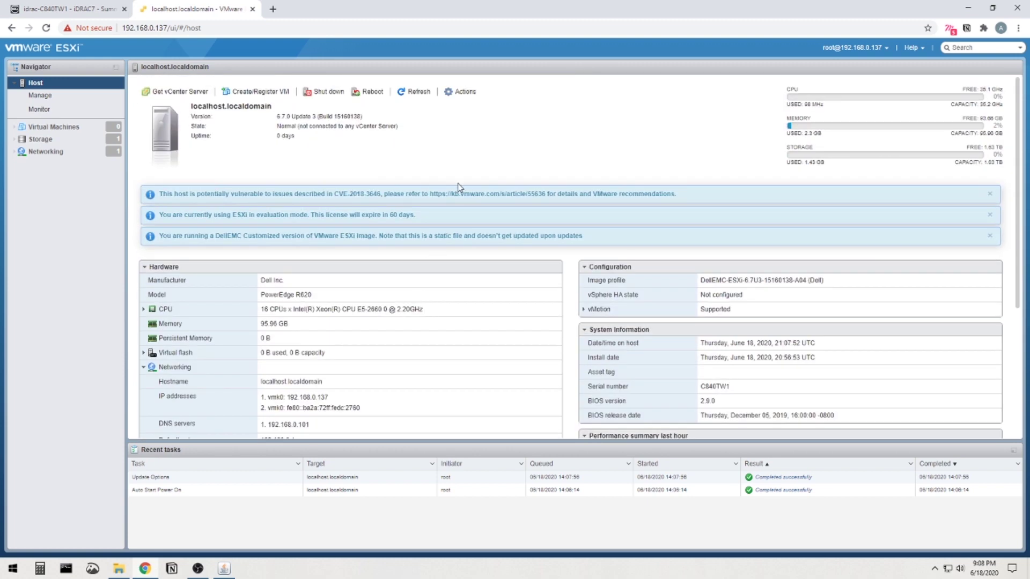